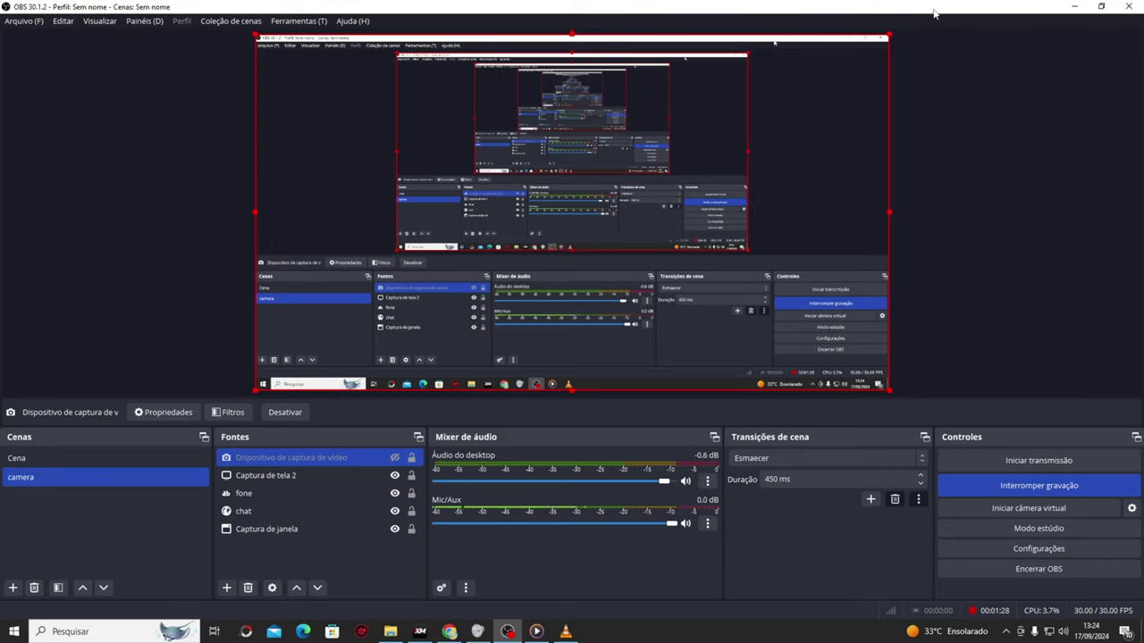
- Minimize OBS and try to play the Celestial caravan track from Downloads in Reprodutor Multimídia
drag(920, 10, 971, 432)
click(1128, 424)
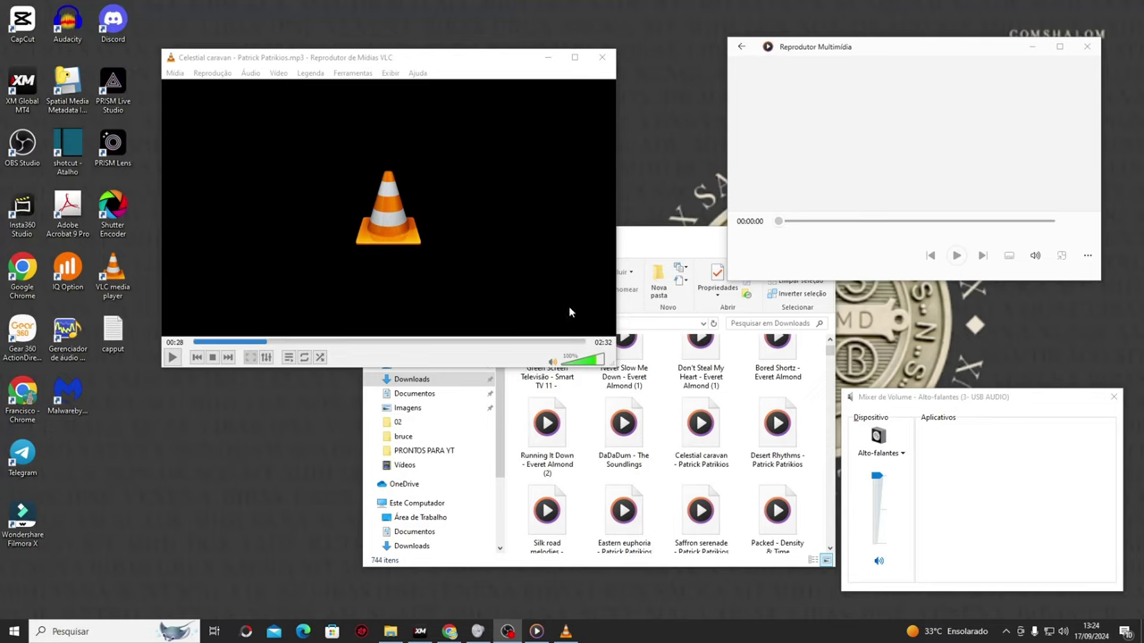
click(672, 251)
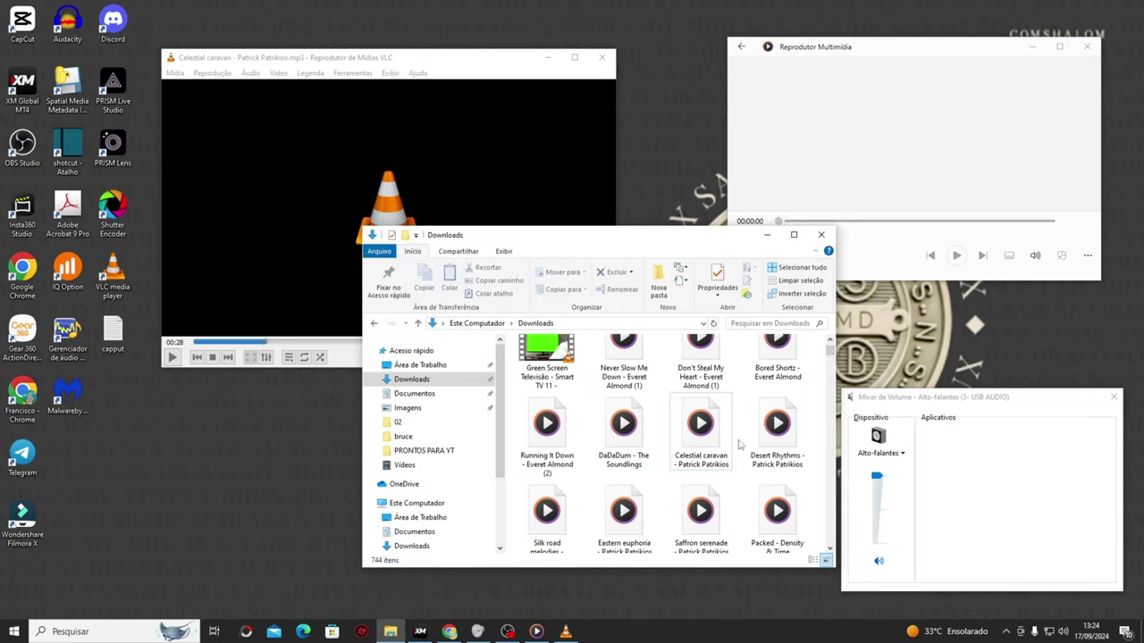
double_click(702, 442)
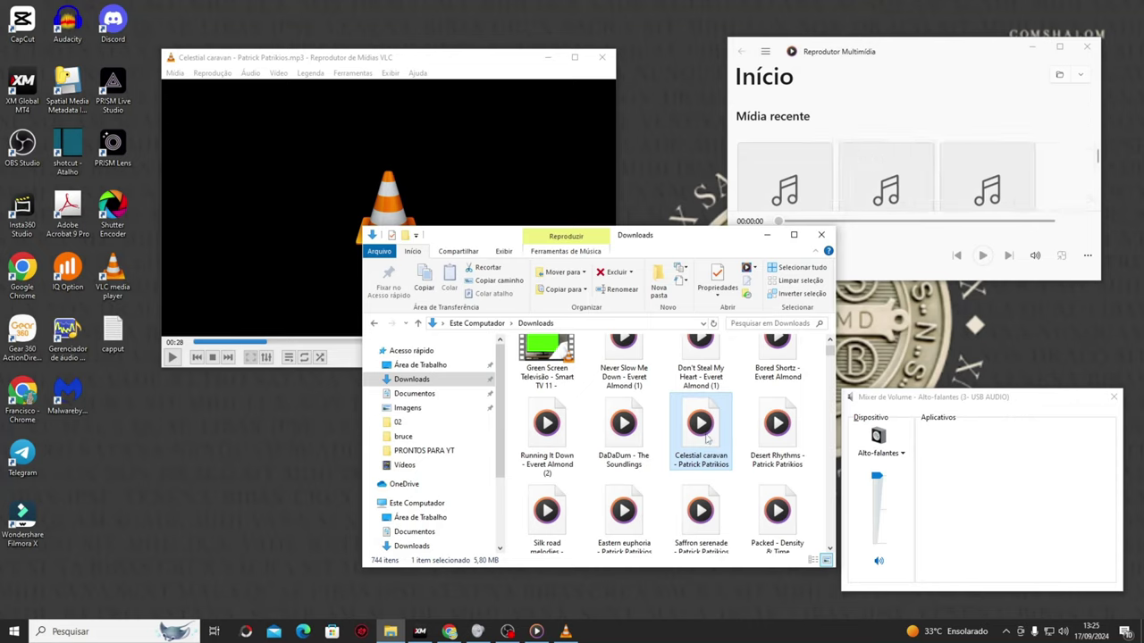
click(942, 137)
drag(702, 422, 894, 125)
- Load the DaDaDum - The Soundlings track from Downloads into VLC for playback
drag(626, 433, 249, 217)
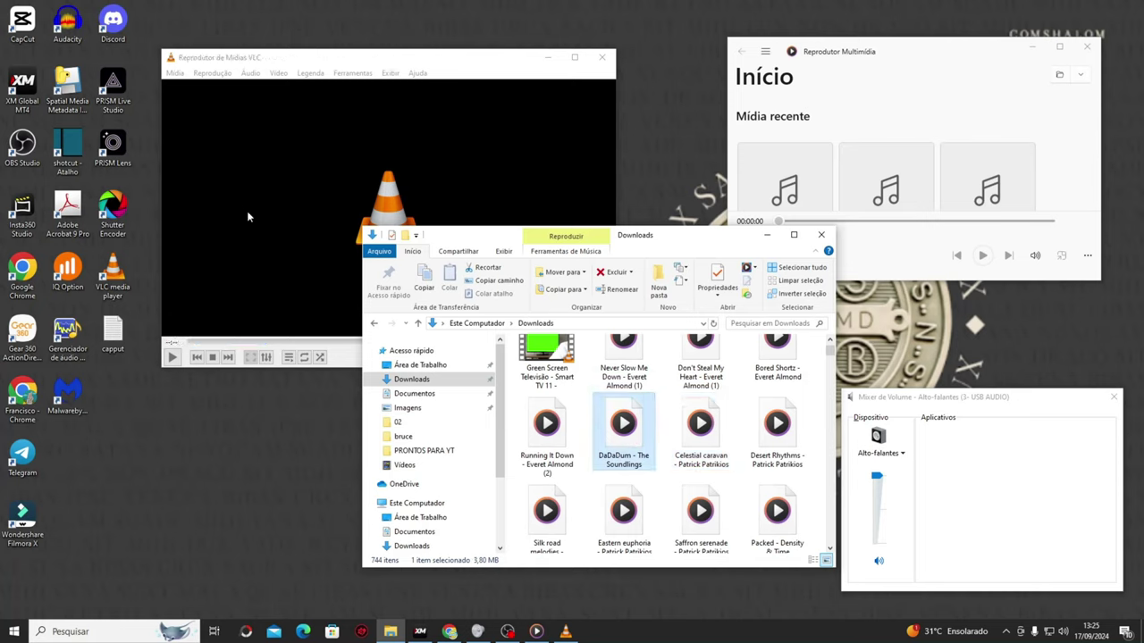
click(245, 273)
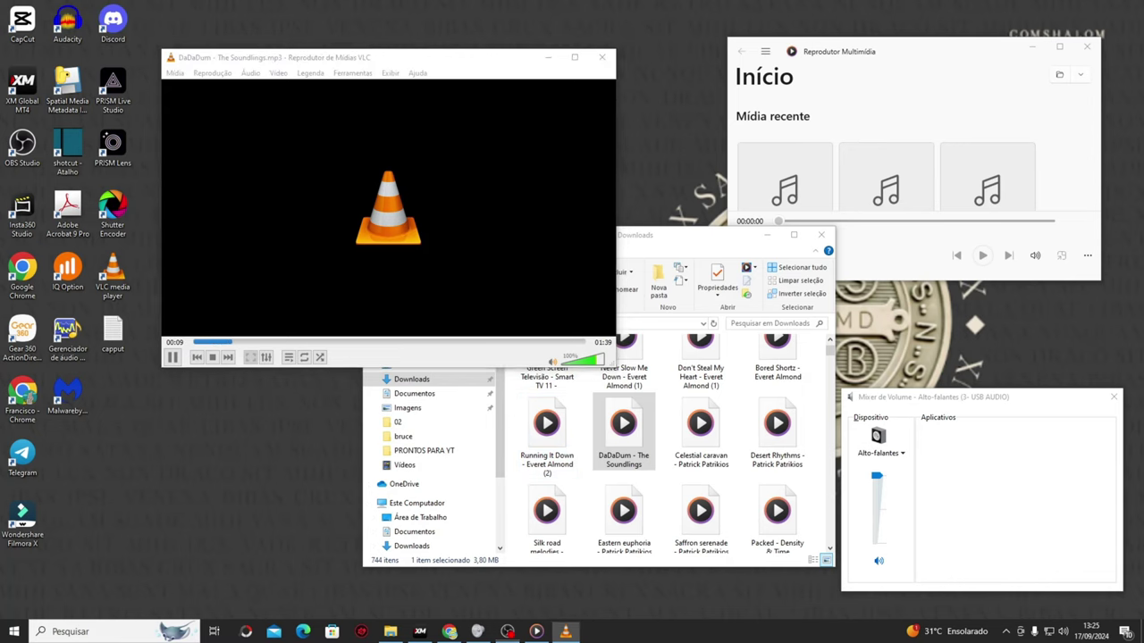
- Restore OBS and rearrange it with the VLC and Downloads windows so the audio meters and player are both visible
click(507, 632)
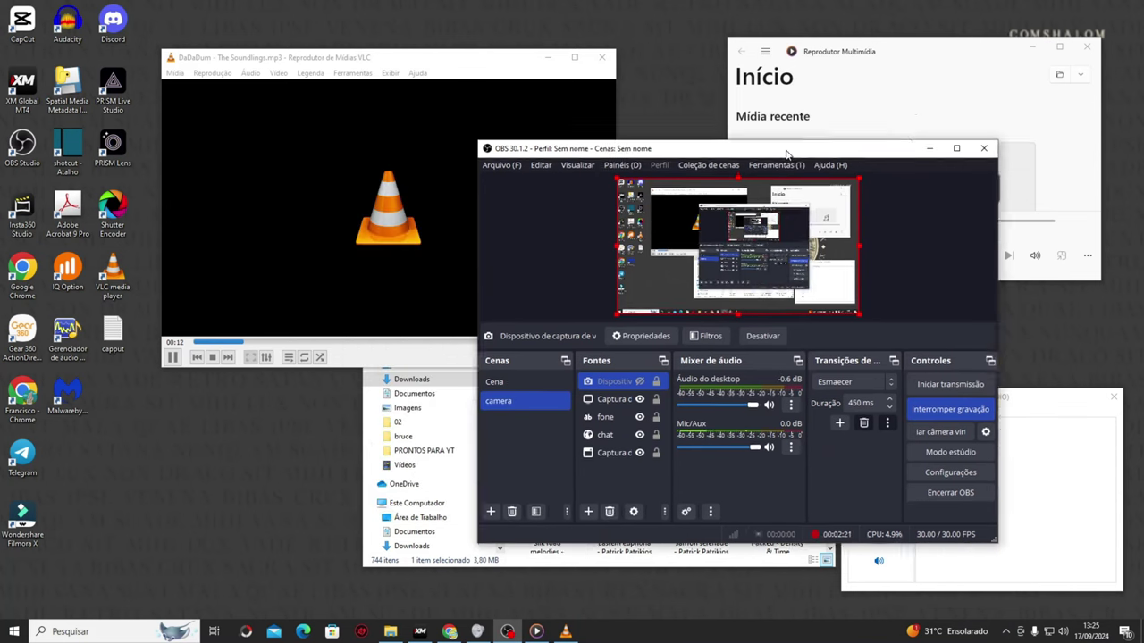
drag(663, 127, 913, 230)
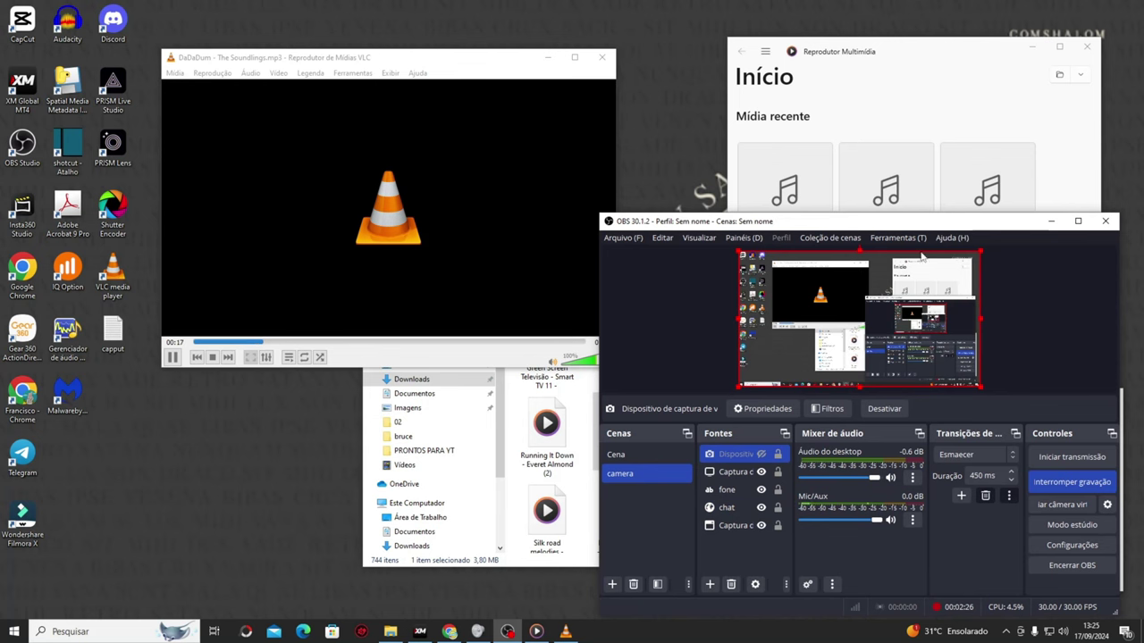
drag(928, 229, 333, 228)
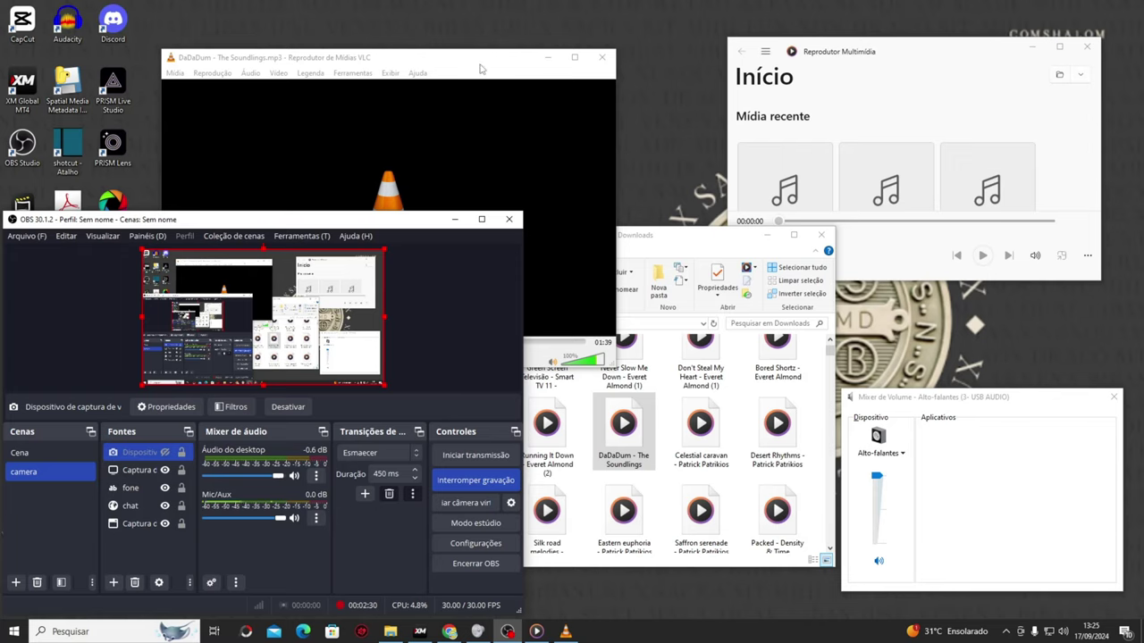
drag(479, 69, 860, 50)
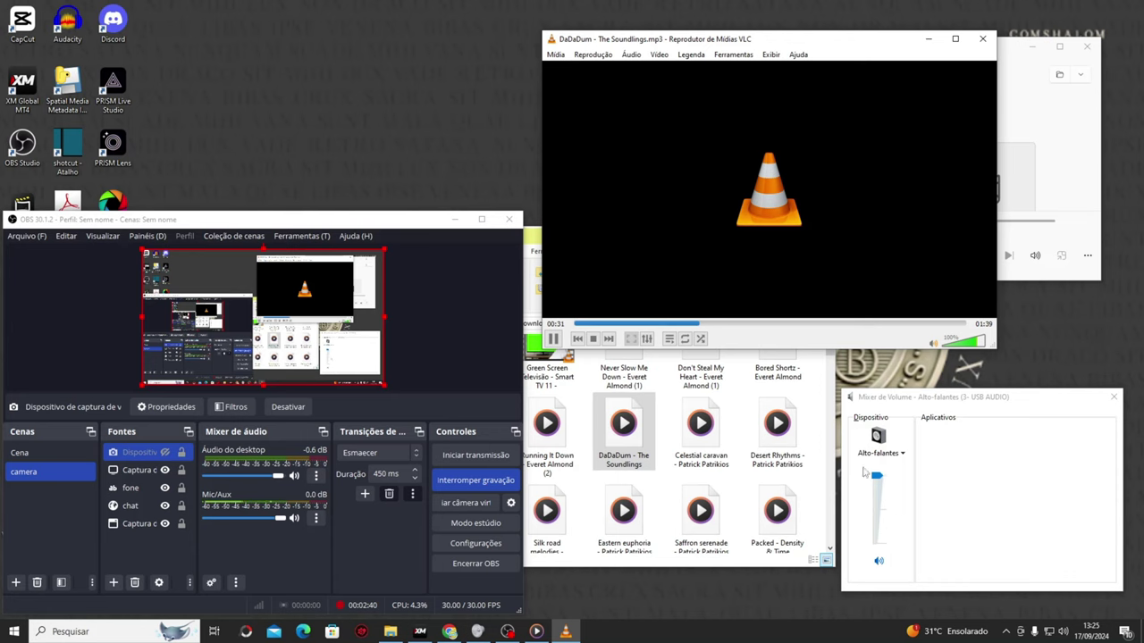
click(793, 439)
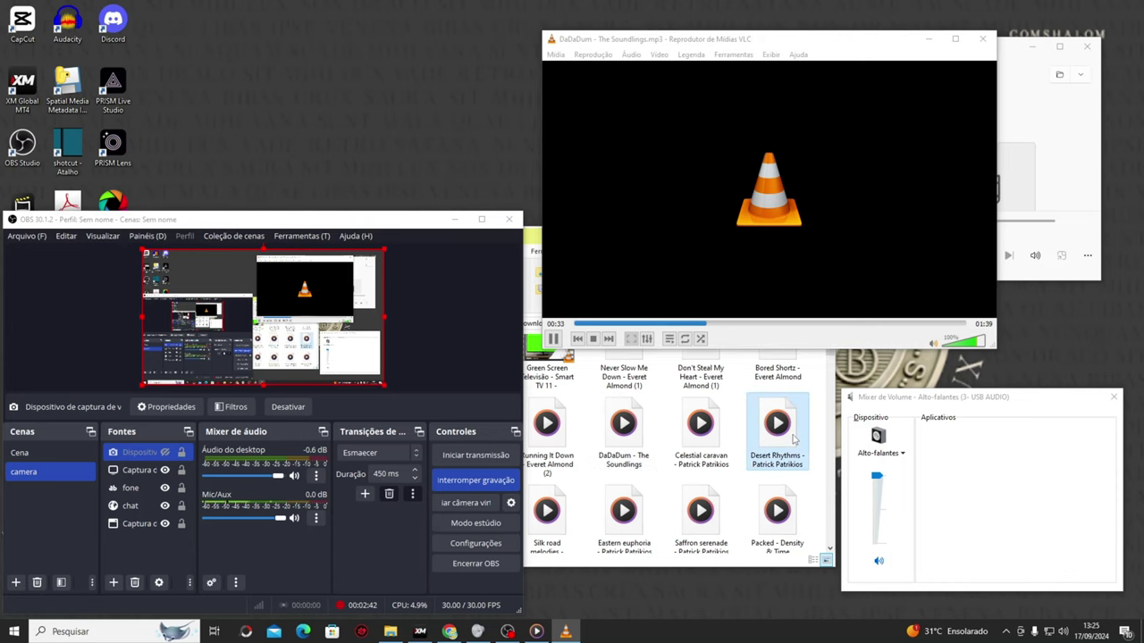
mouse_move(715, 246)
mouse_down()
mouse_move(811, 270)
mouse_move(720, 255)
mouse_up()
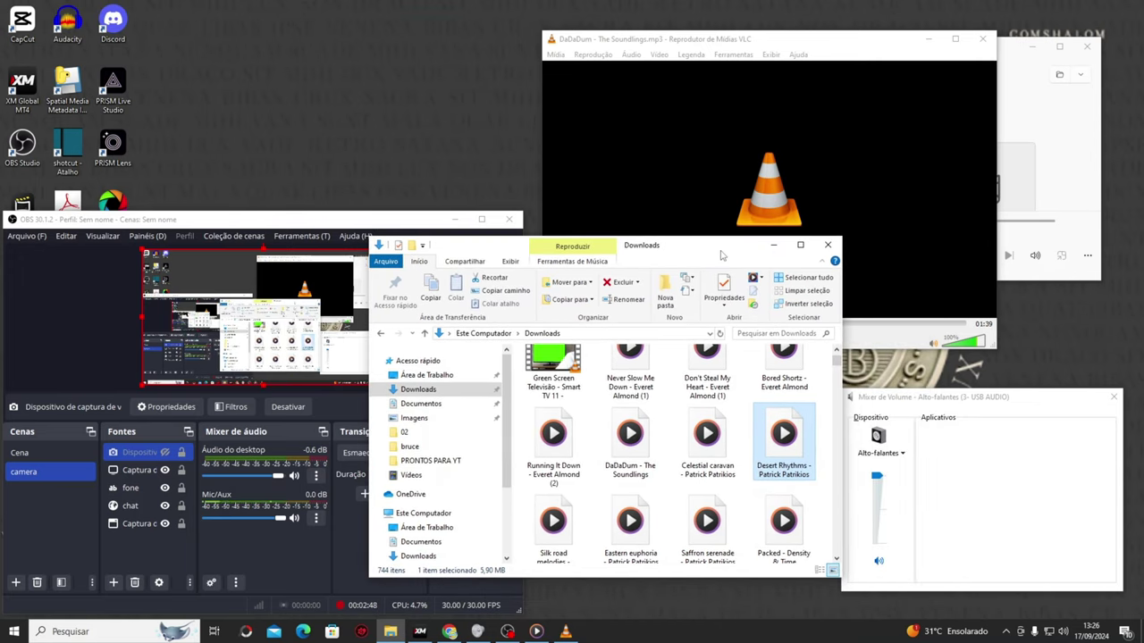
- Search Windows for AUDIO, open Configurações de som, and review its output, input and advanced sound sections
click(14, 633)
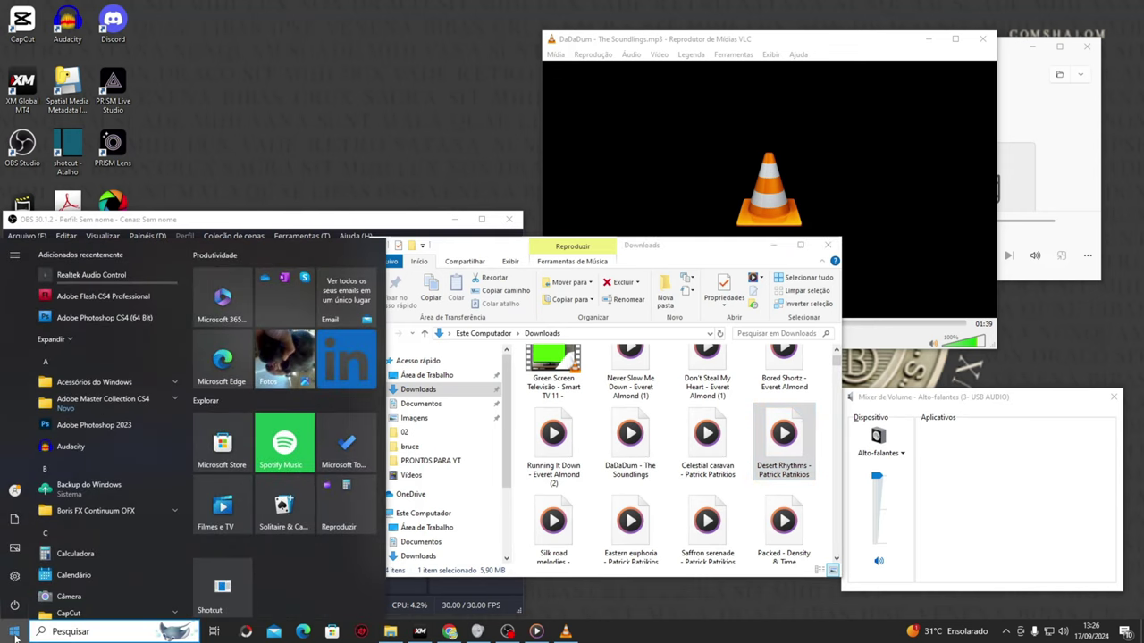
text(AUDIO)
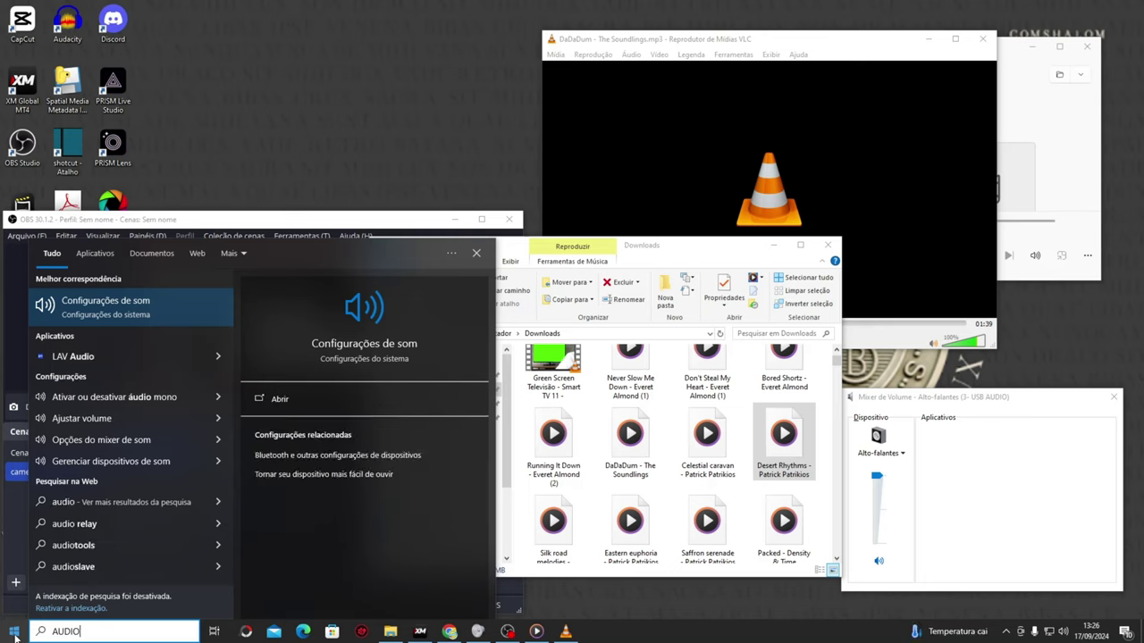
click(126, 311)
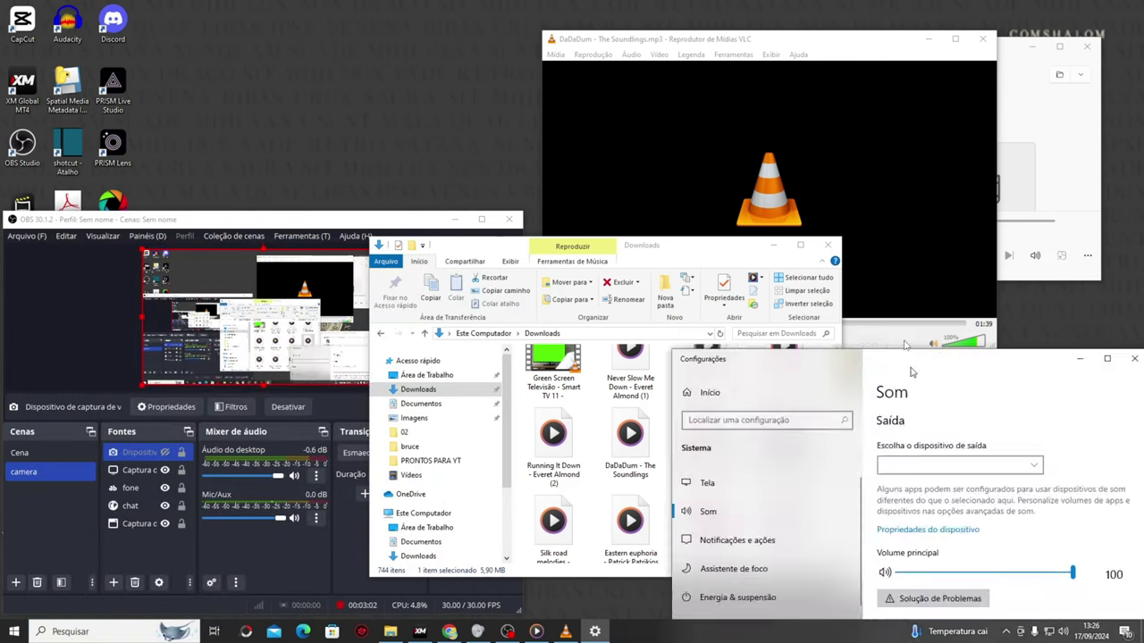
drag(1005, 356, 628, 84)
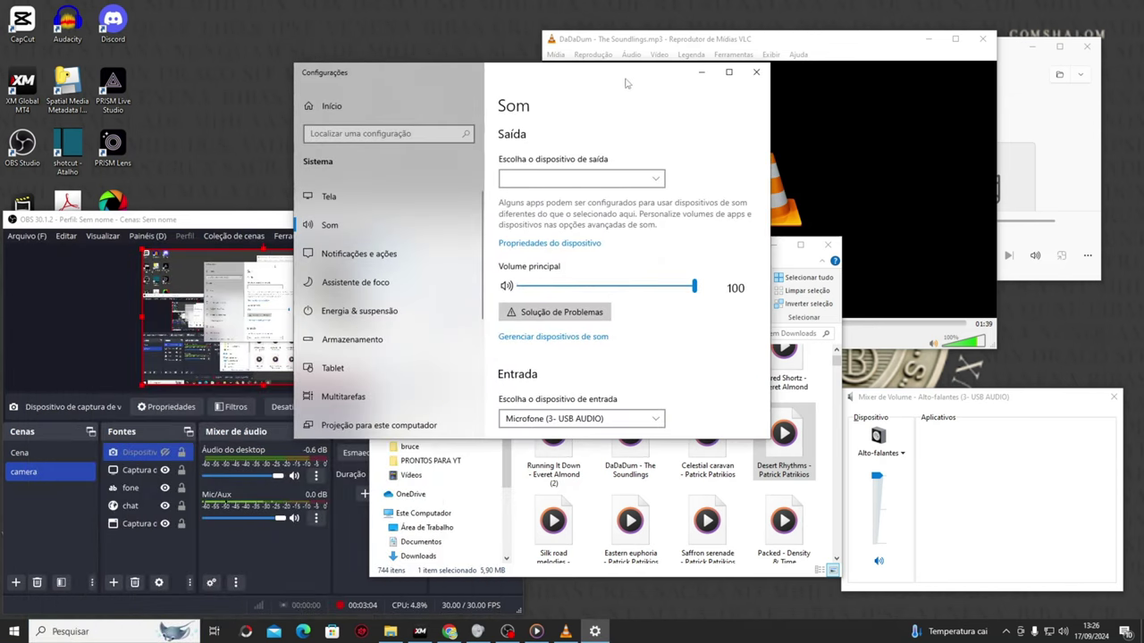
scroll(667, 326, down, 5)
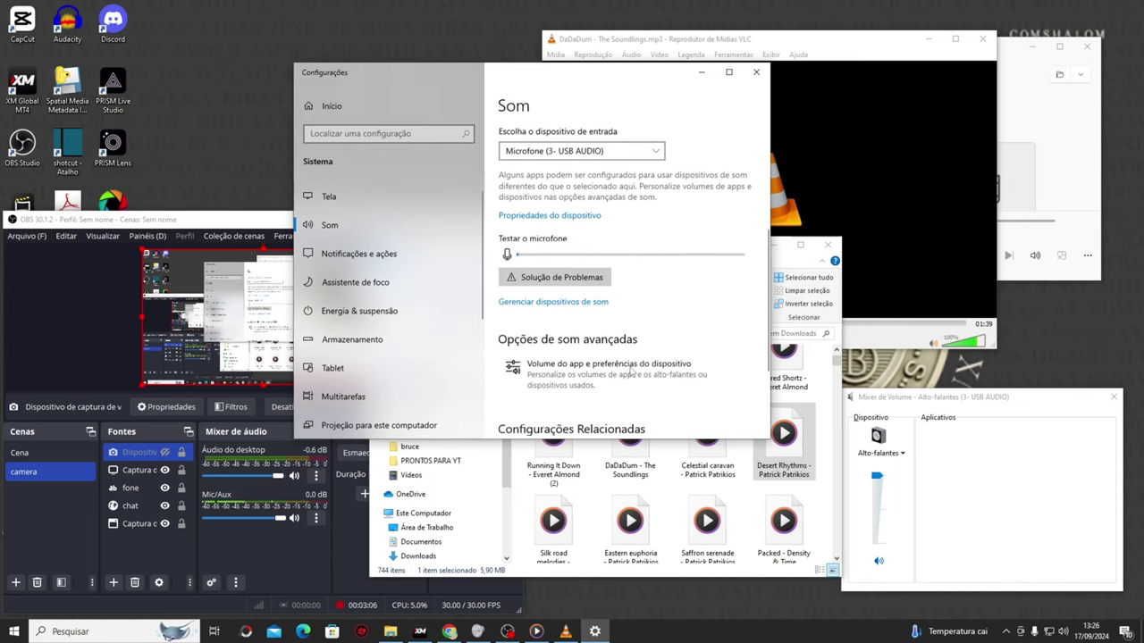
scroll(631, 373, down, 3)
scroll(630, 378, up, 8)
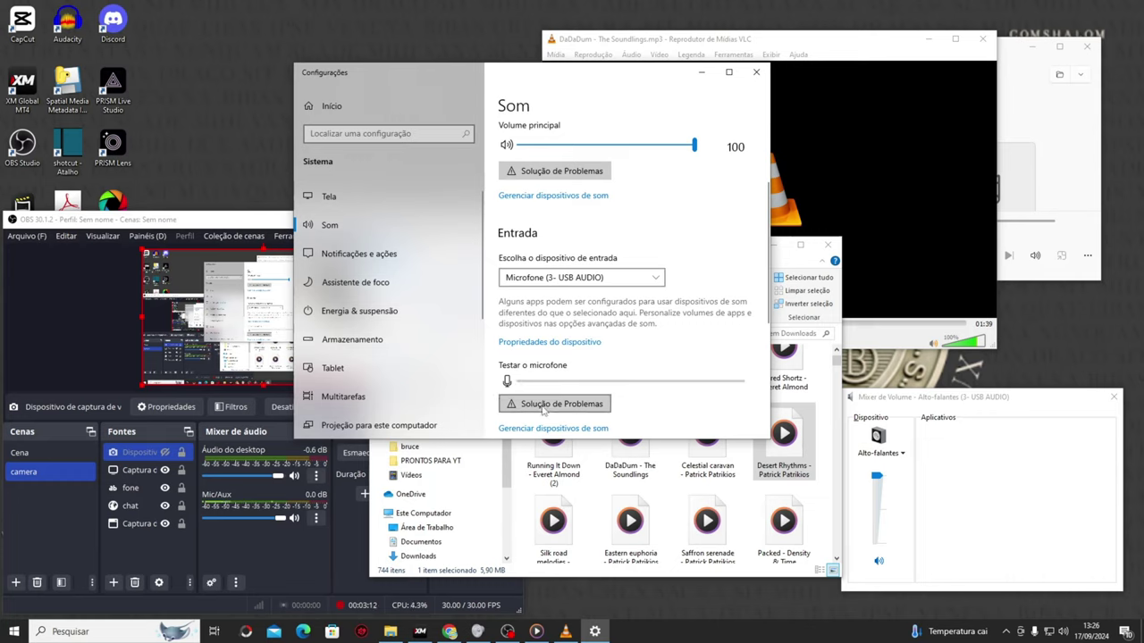
scroll(626, 393, down, 1)
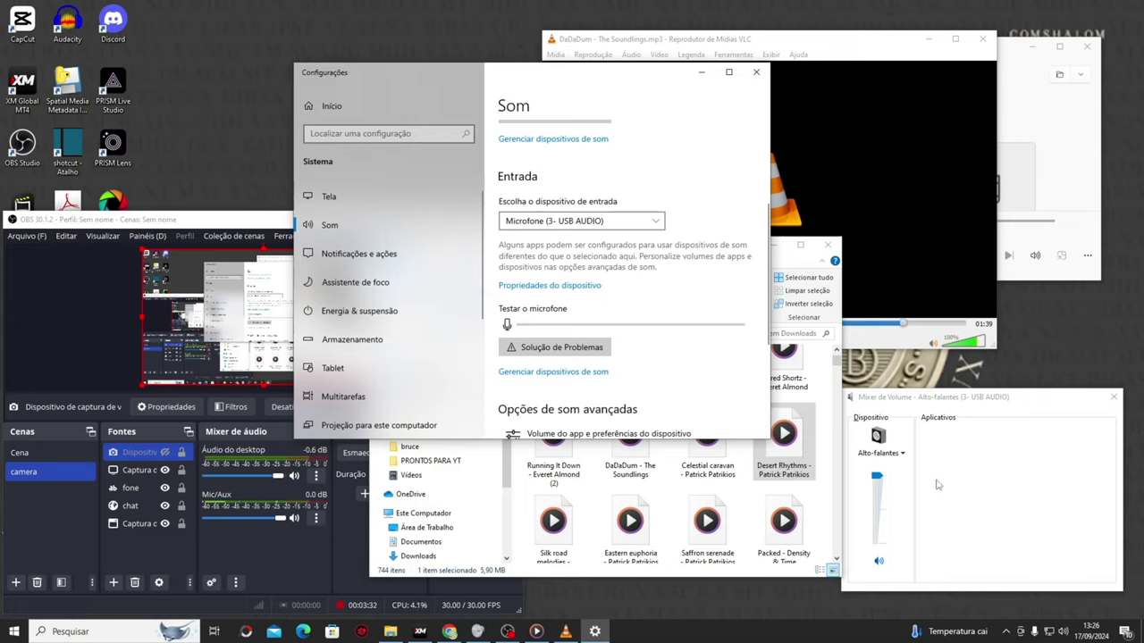
- Search for GERENCIADOR, open Gerenciador de Dispositivos, and expand Controladores de som, vídeo e jogos to inspect the audio devices
click(12, 632)
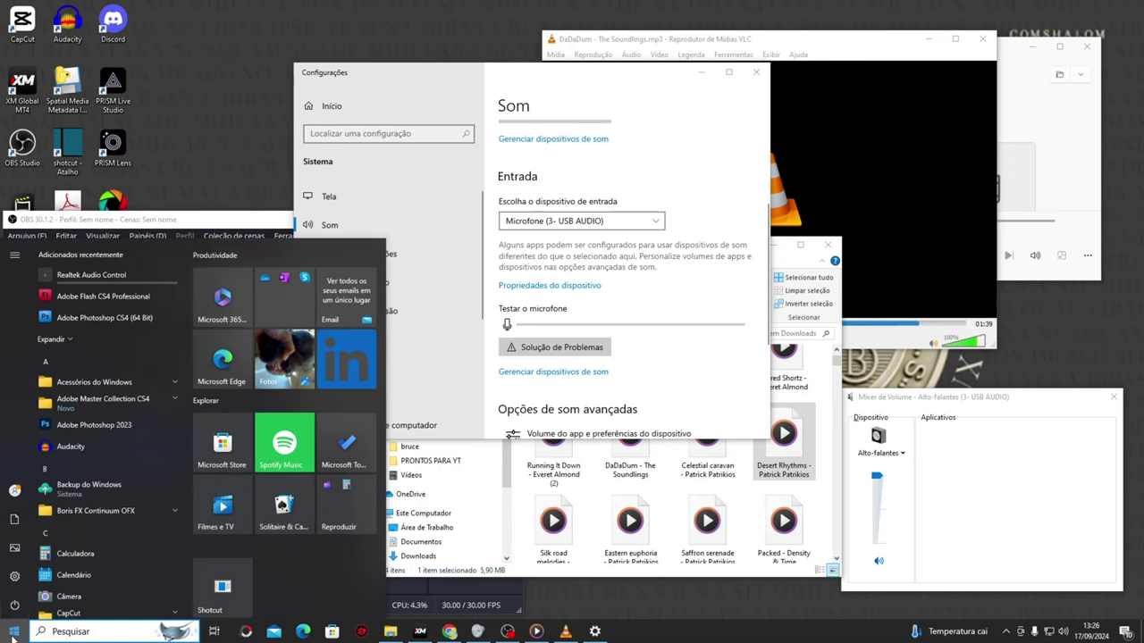
text(GERENCIADOR)
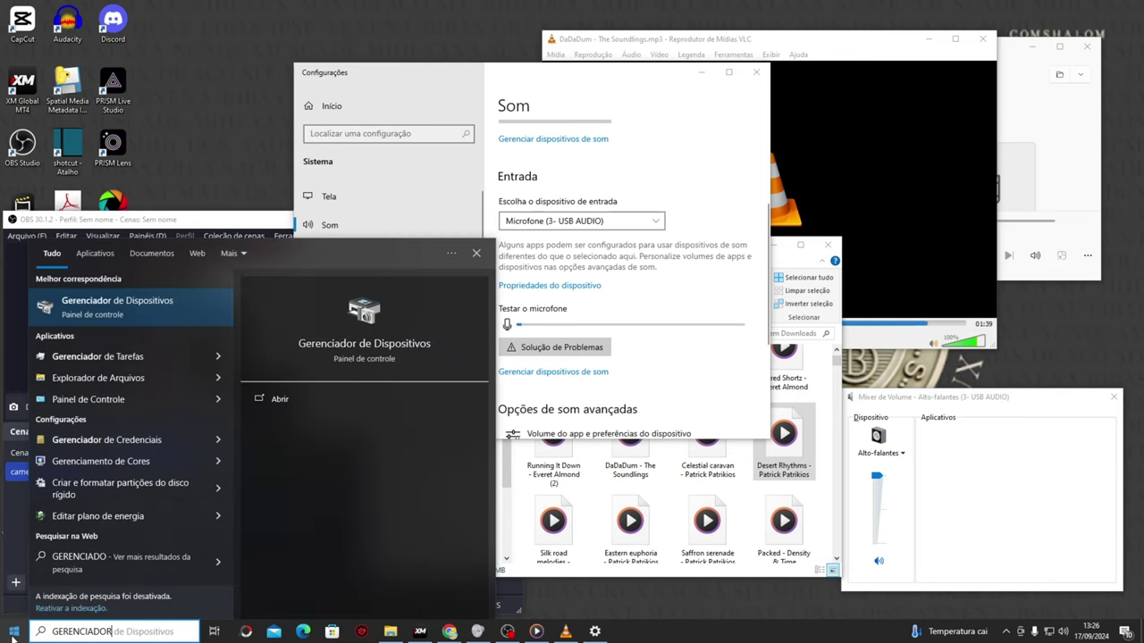
click(132, 307)
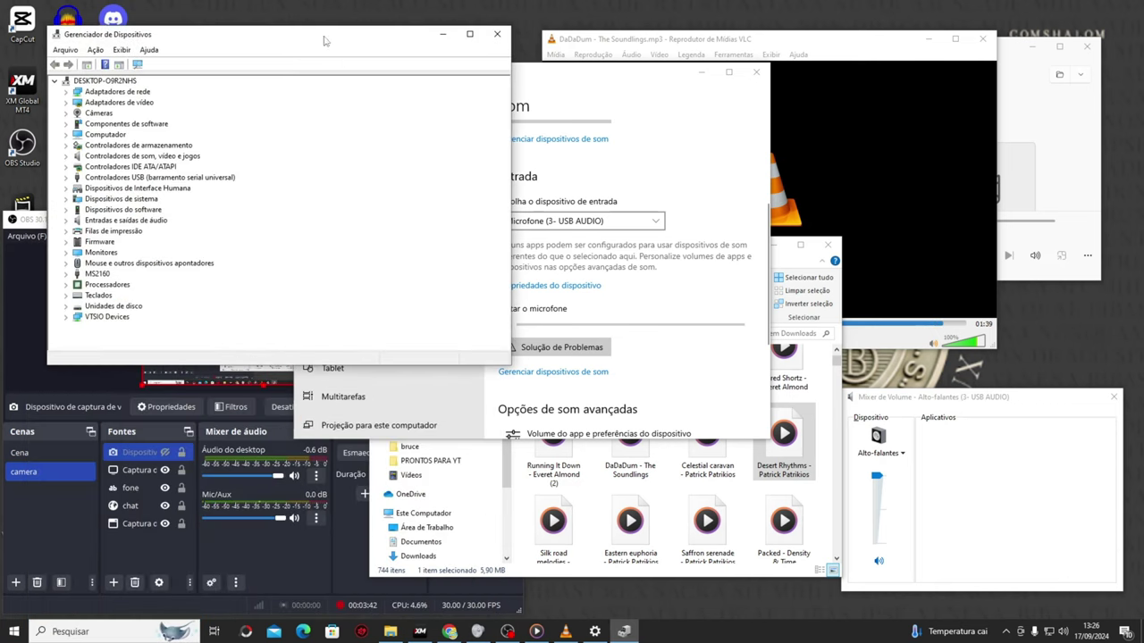
drag(324, 40, 907, 198)
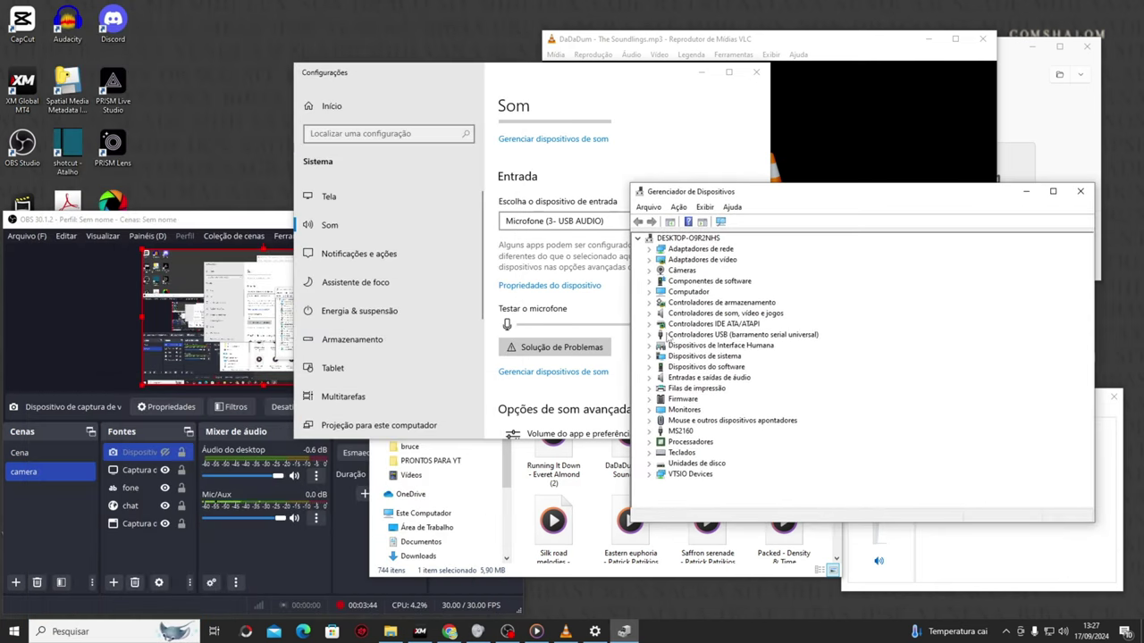
click(650, 314)
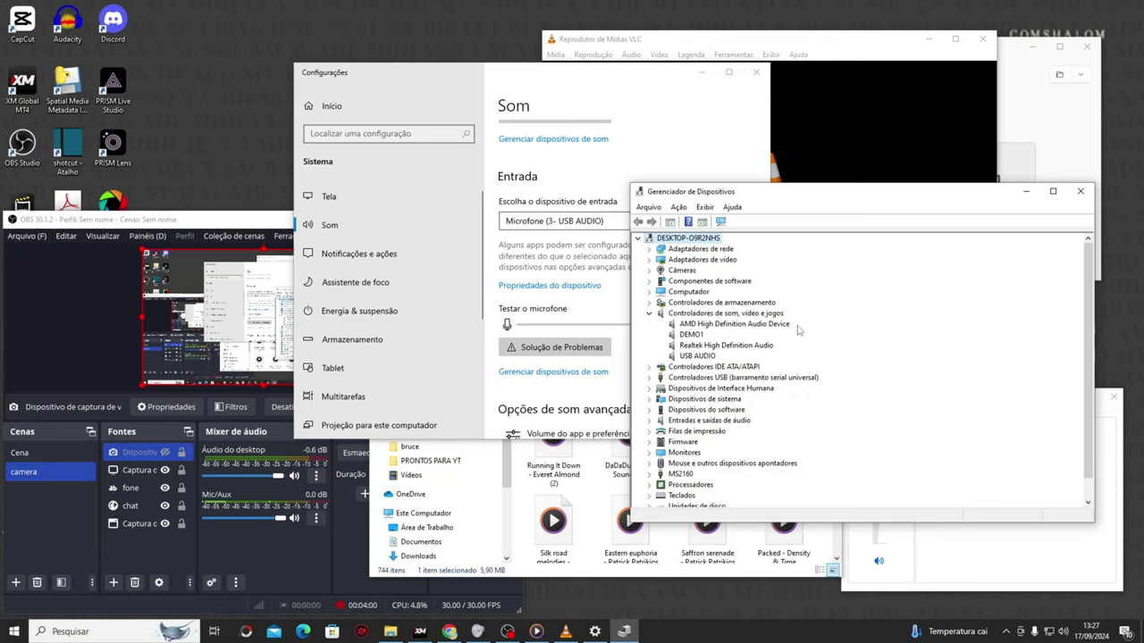
click(496, 279)
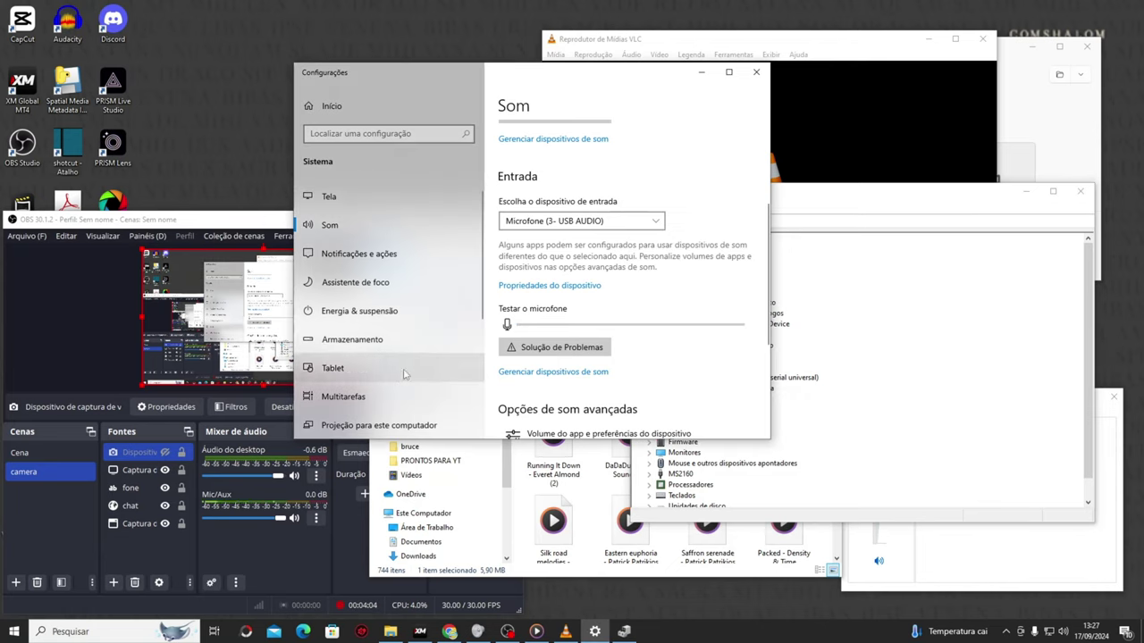
scroll(396, 414, down, 3)
scroll(396, 414, down, 3)
scroll(396, 413, up, 3)
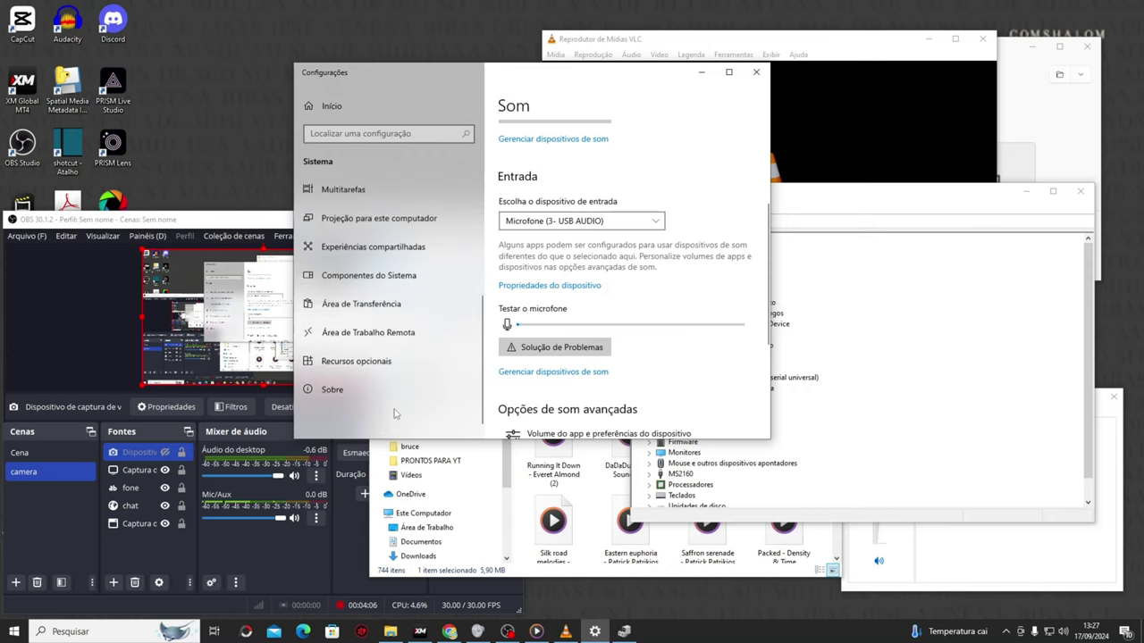
scroll(396, 413, up, 3)
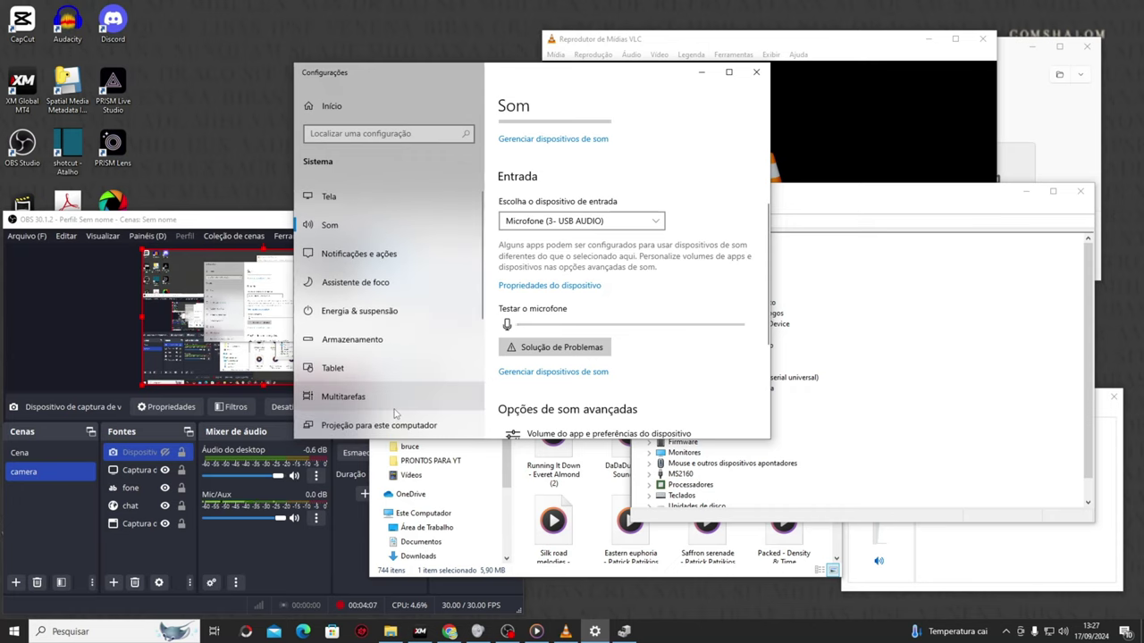
click(928, 233)
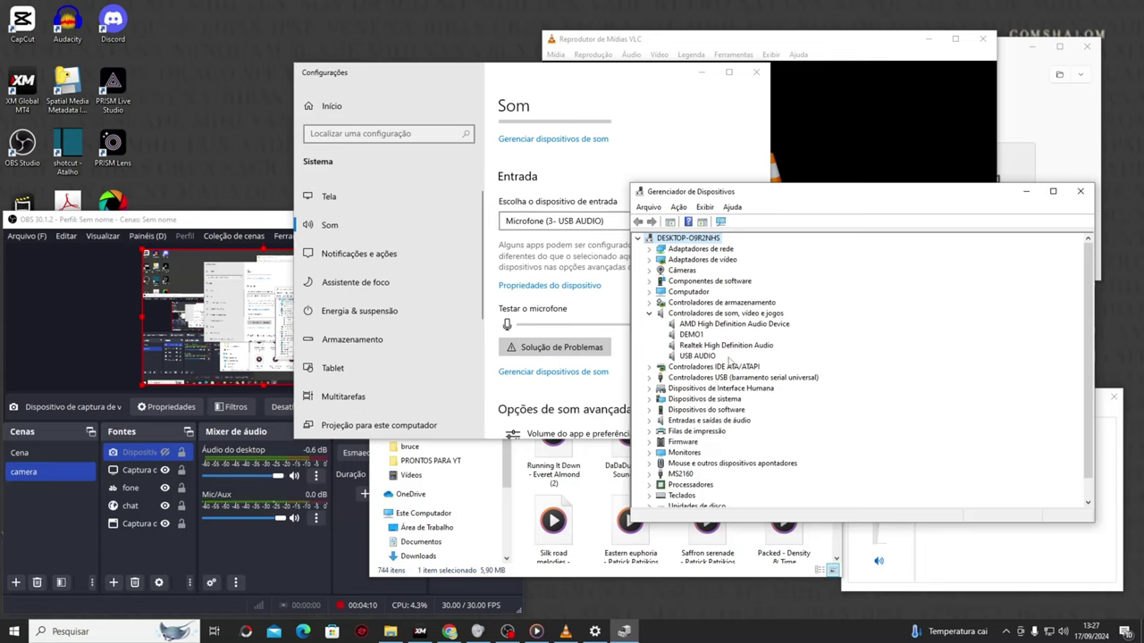
- Return to the Som settings and check the output device field, main volume and list of available input devices
click(699, 148)
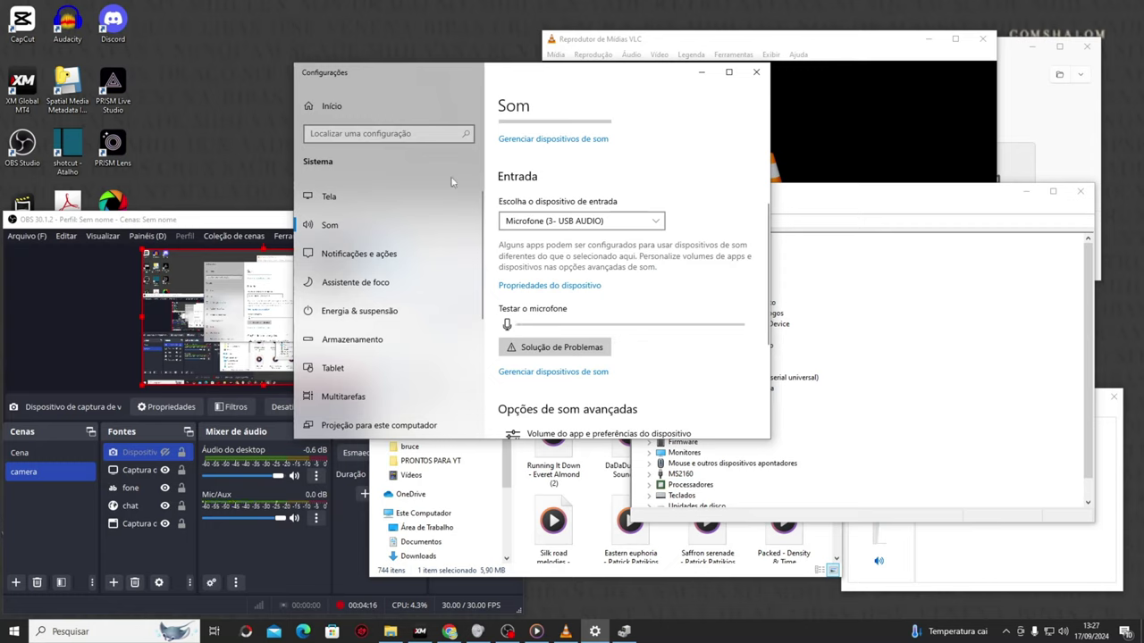
click(337, 230)
scroll(723, 354, up, 1)
scroll(723, 354, up, 4)
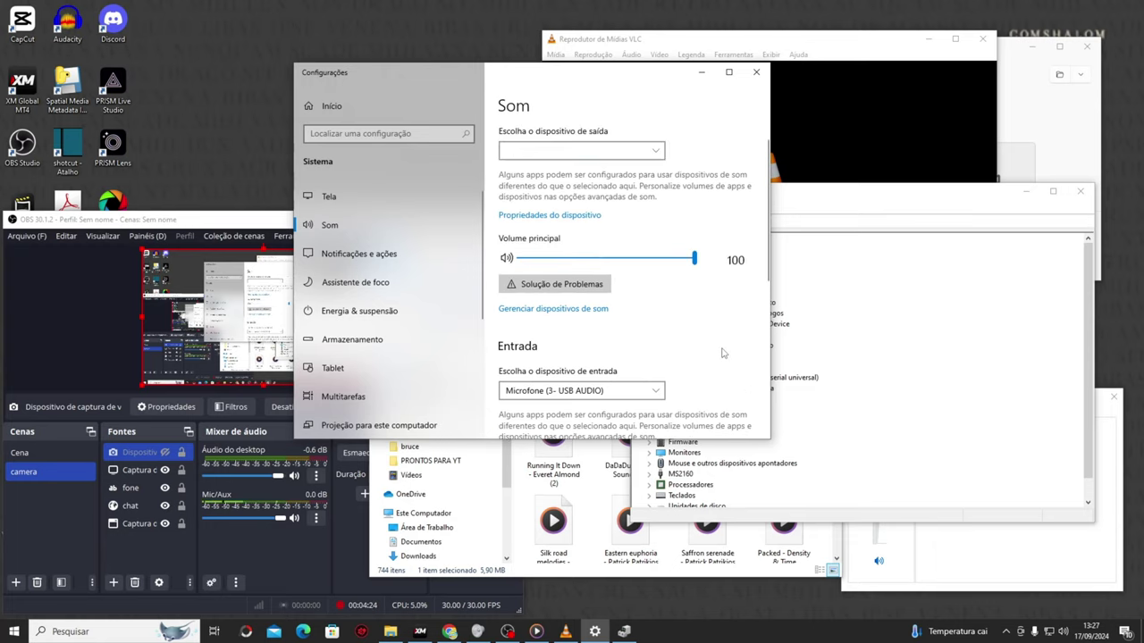
scroll(723, 354, up, 1)
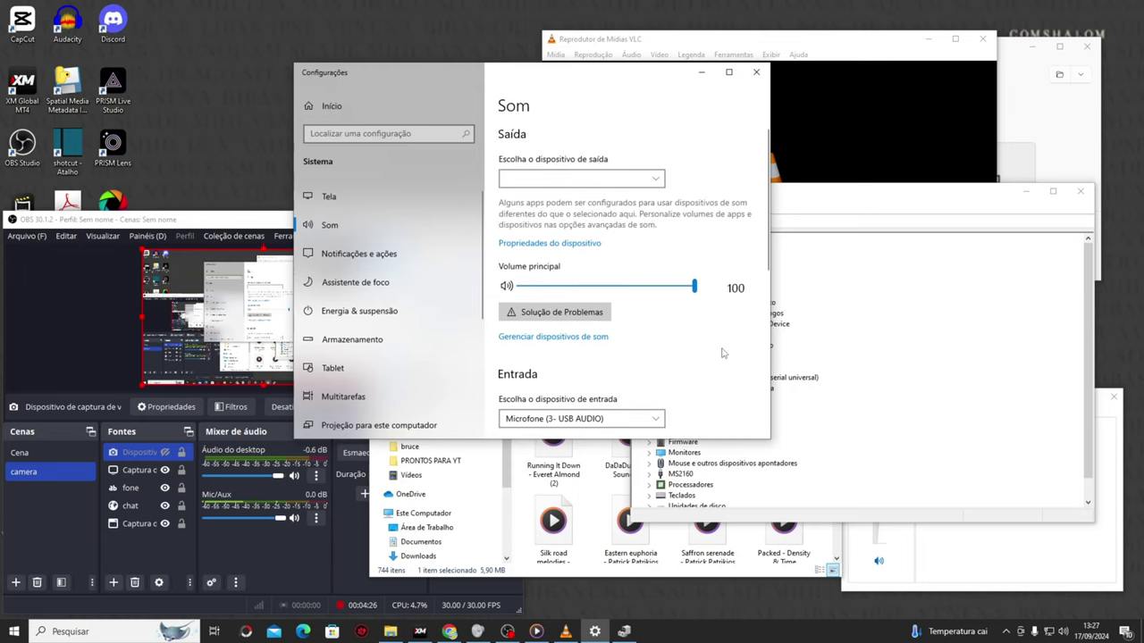
scroll(706, 346, down, 1)
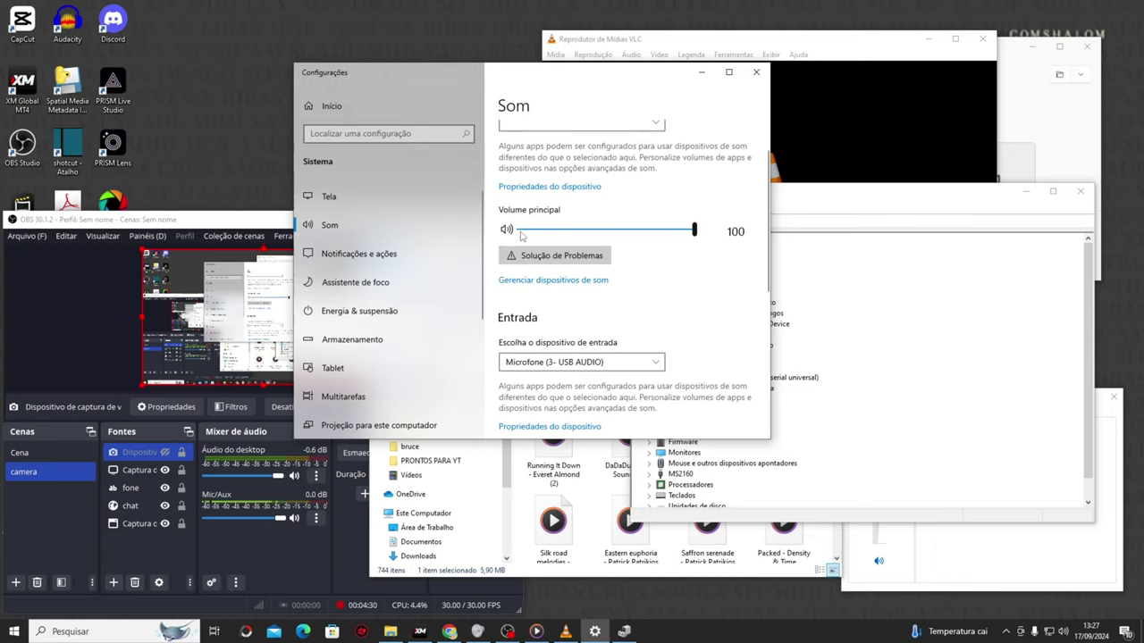
scroll(520, 235, down, 3)
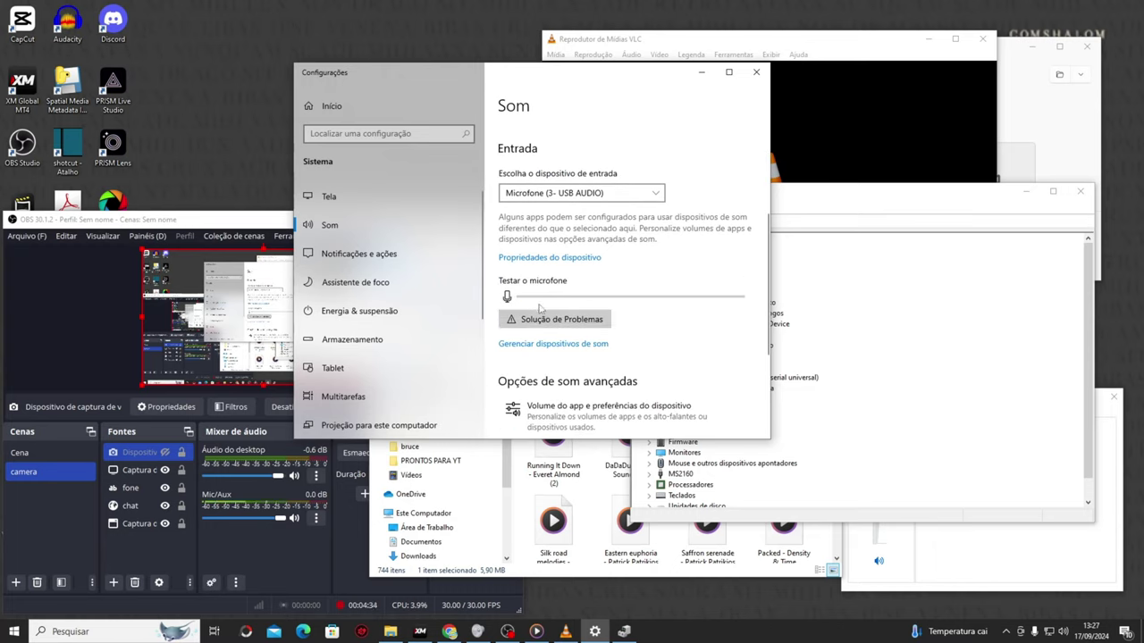
scroll(539, 306, up, 2)
click(657, 308)
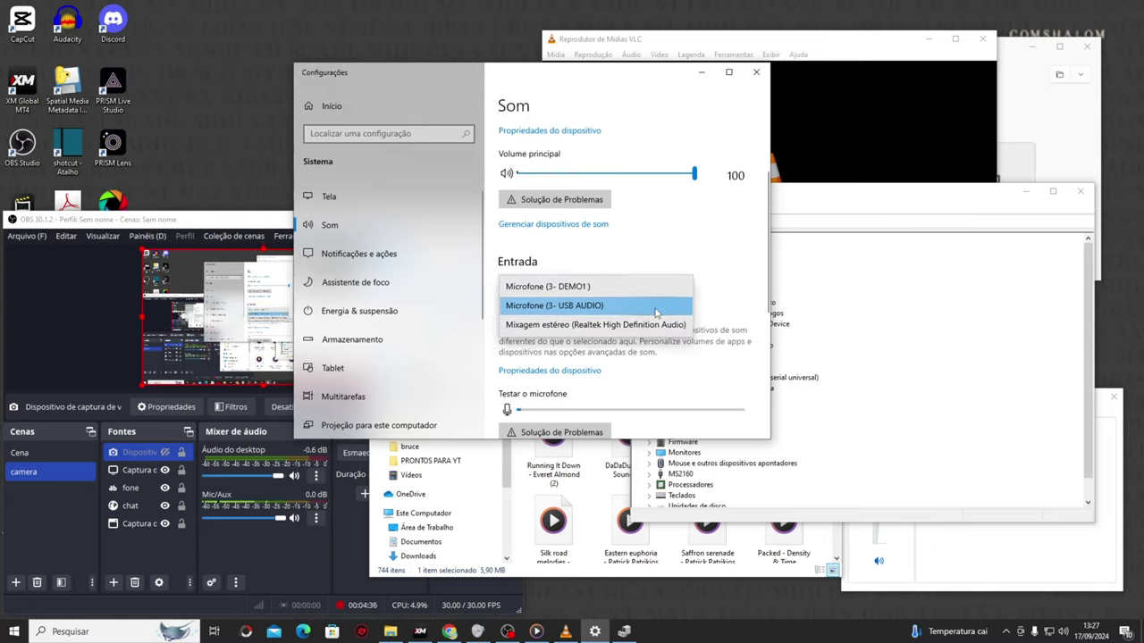
click(760, 289)
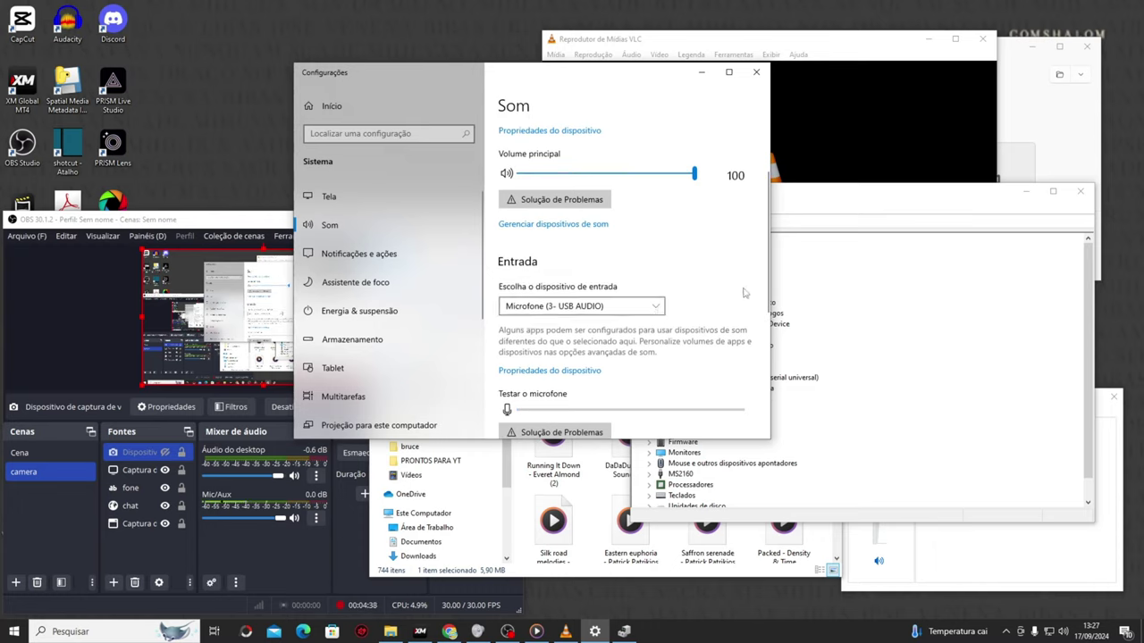
scroll(740, 297, up, 2)
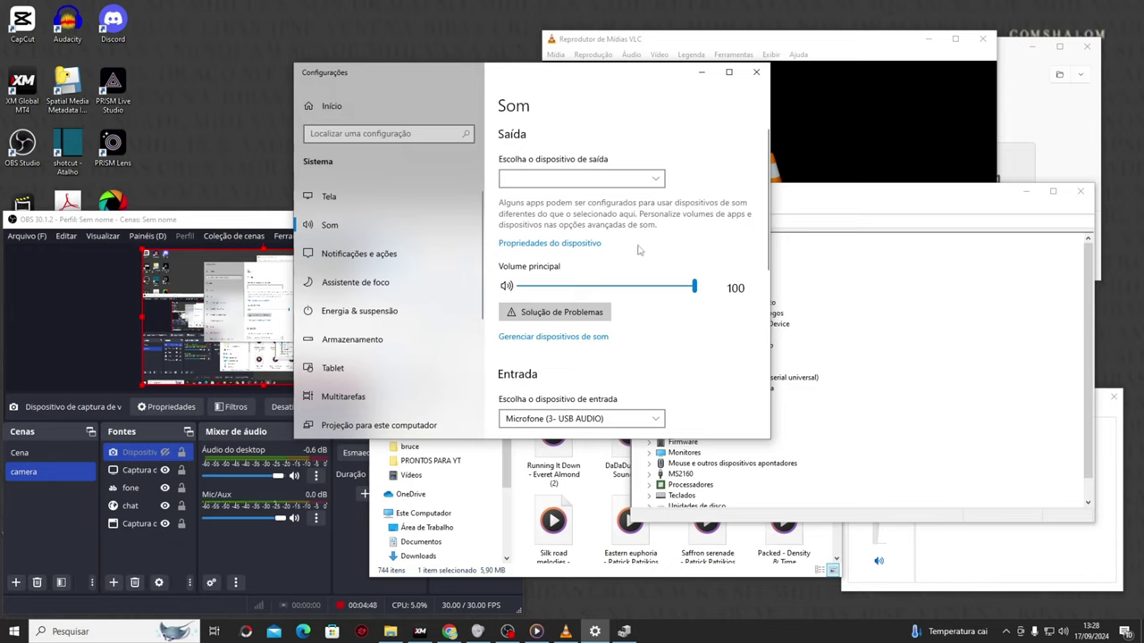
- Set the output device on the Som page to Alto-falantes (Realtek High Definition Audio) and check the input section
click(659, 179)
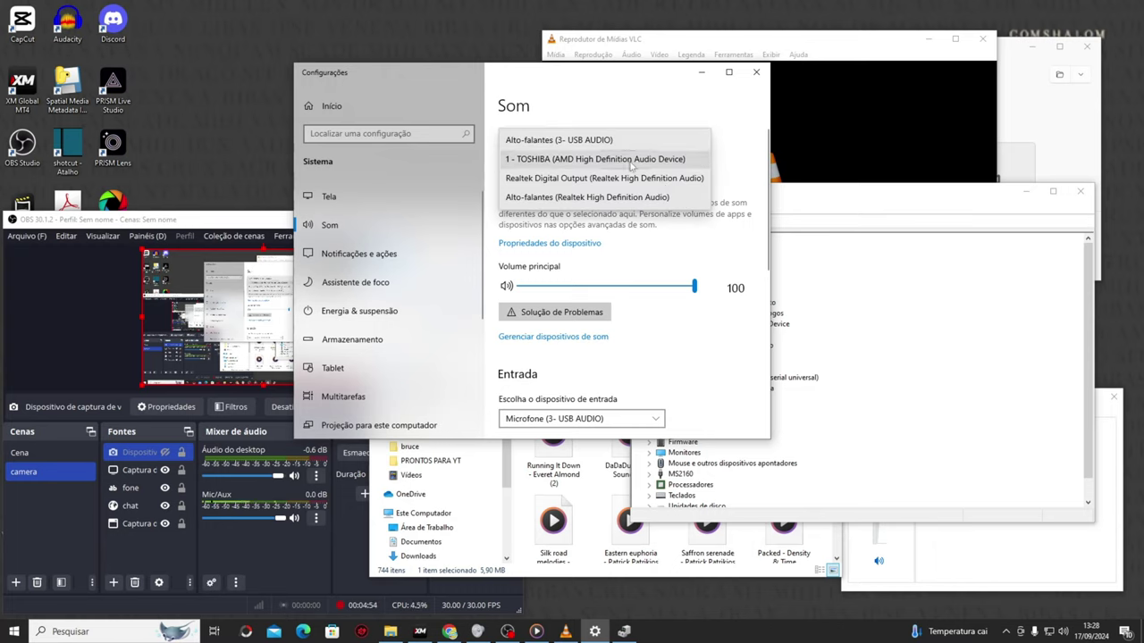
click(671, 198)
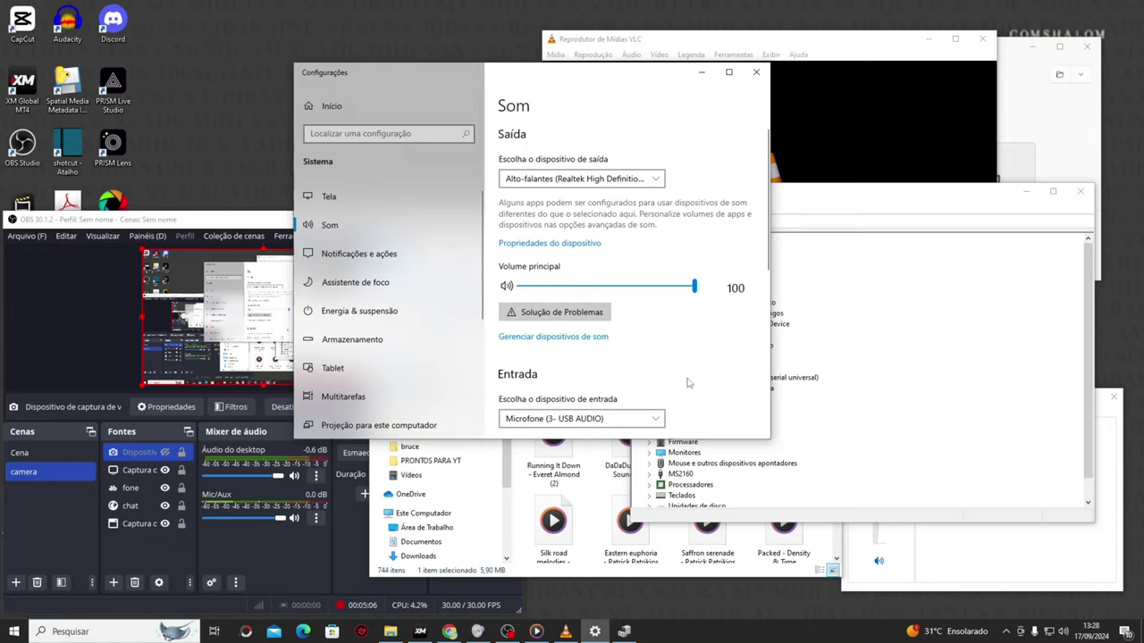
scroll(687, 383, down, 5)
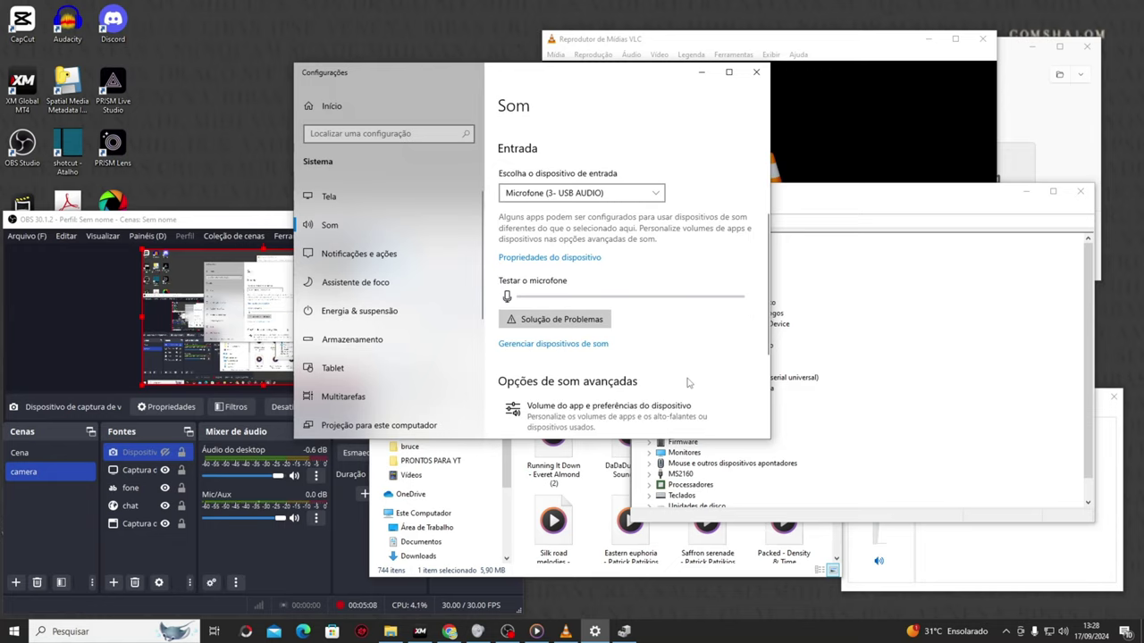
scroll(687, 383, up, 5)
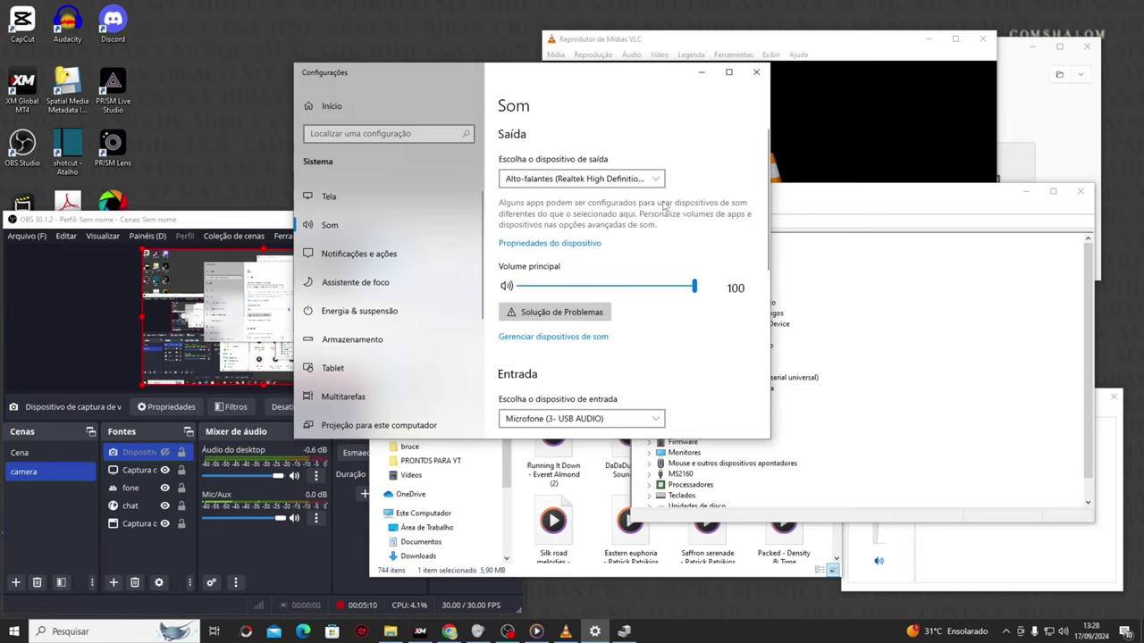
- Switch the output device to Realtek Digital Output (Realtek High Definition Audio) and look over the remaining sound settings
click(581, 179)
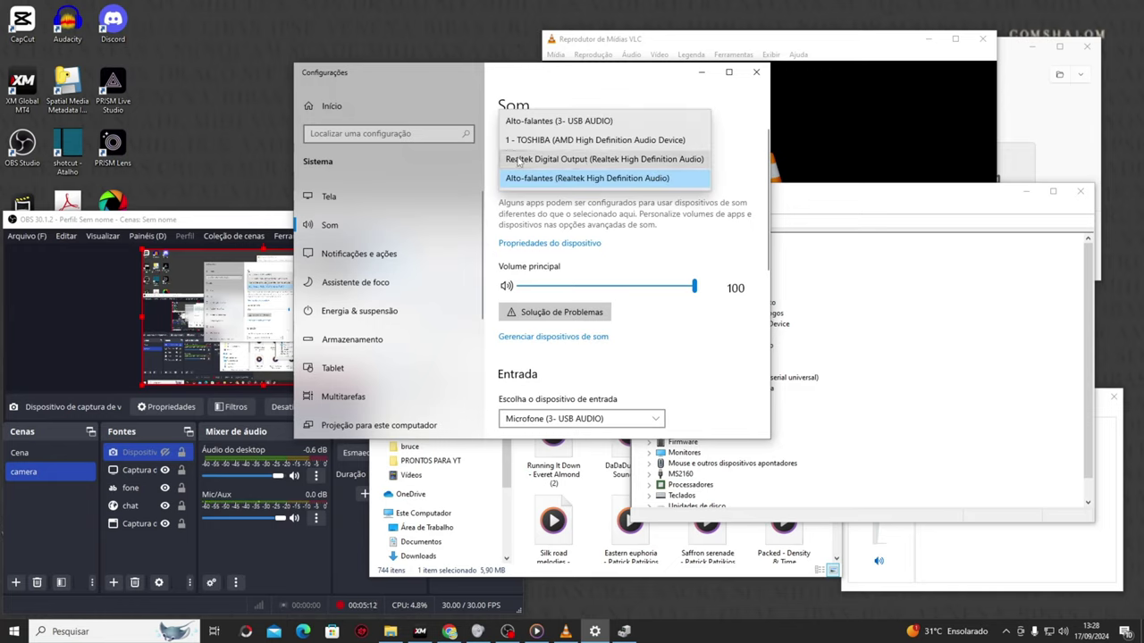
click(605, 161)
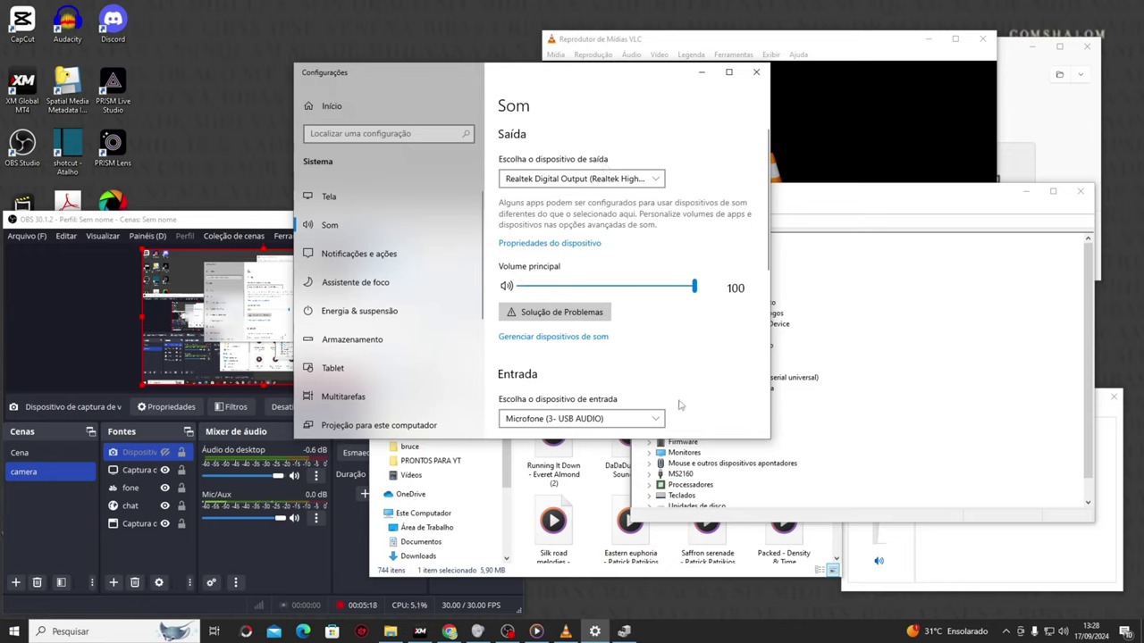
scroll(679, 405, down, 5)
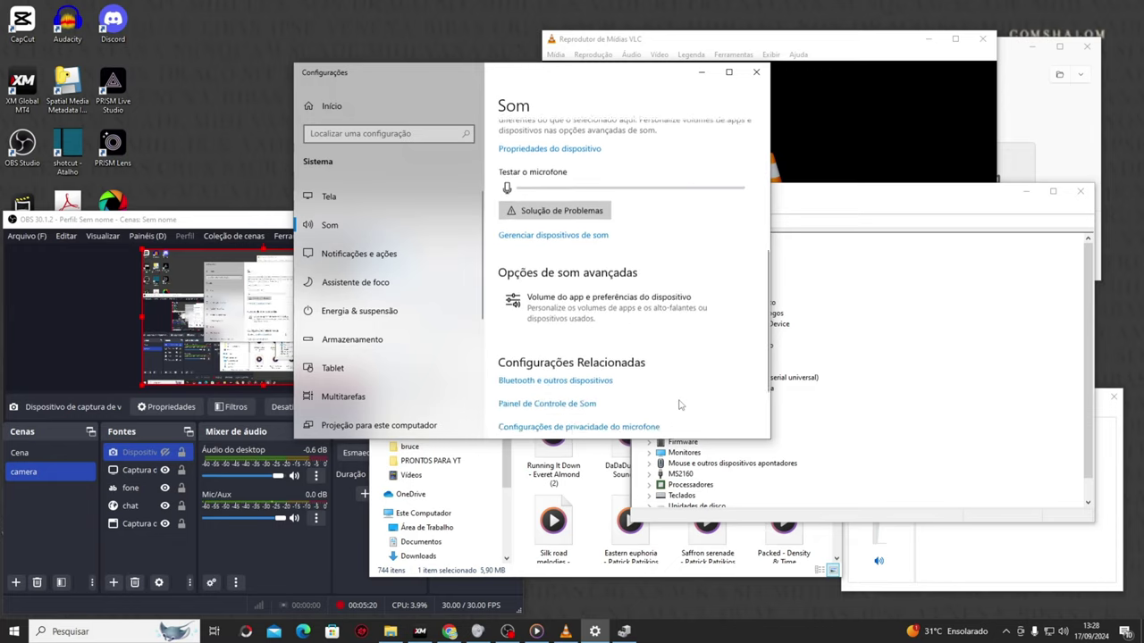
scroll(679, 405, up, 5)
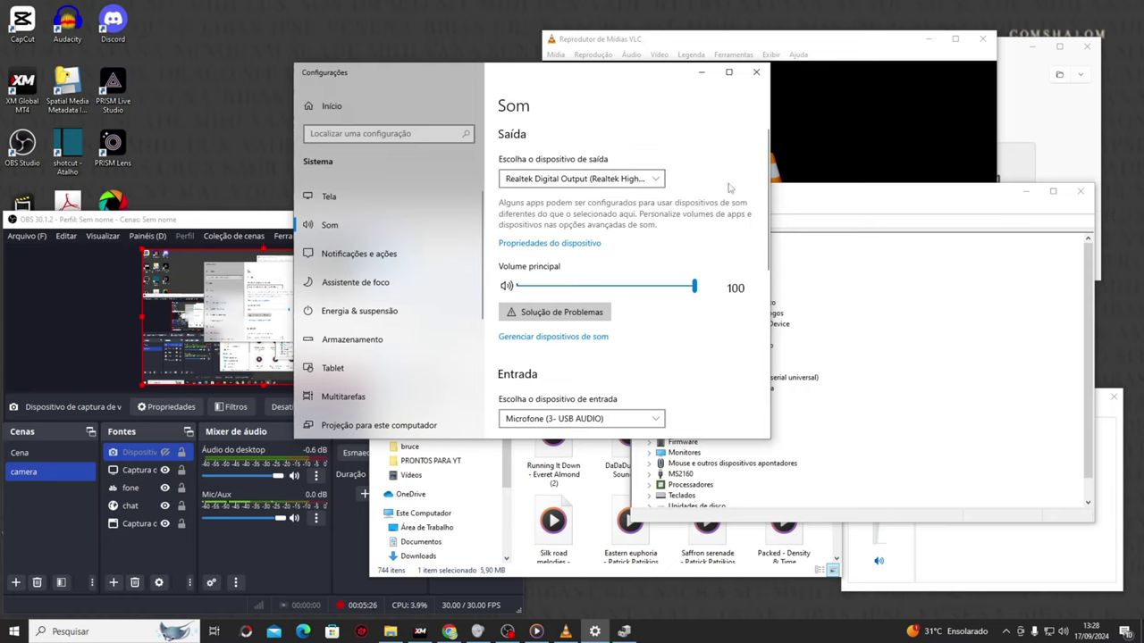
- Open Volume do app e preferências do dispositivo and try Realtek Digital Output, then Alto-falantes (Realtek High Definition Audio), as Saída
scroll(699, 421, down, 2)
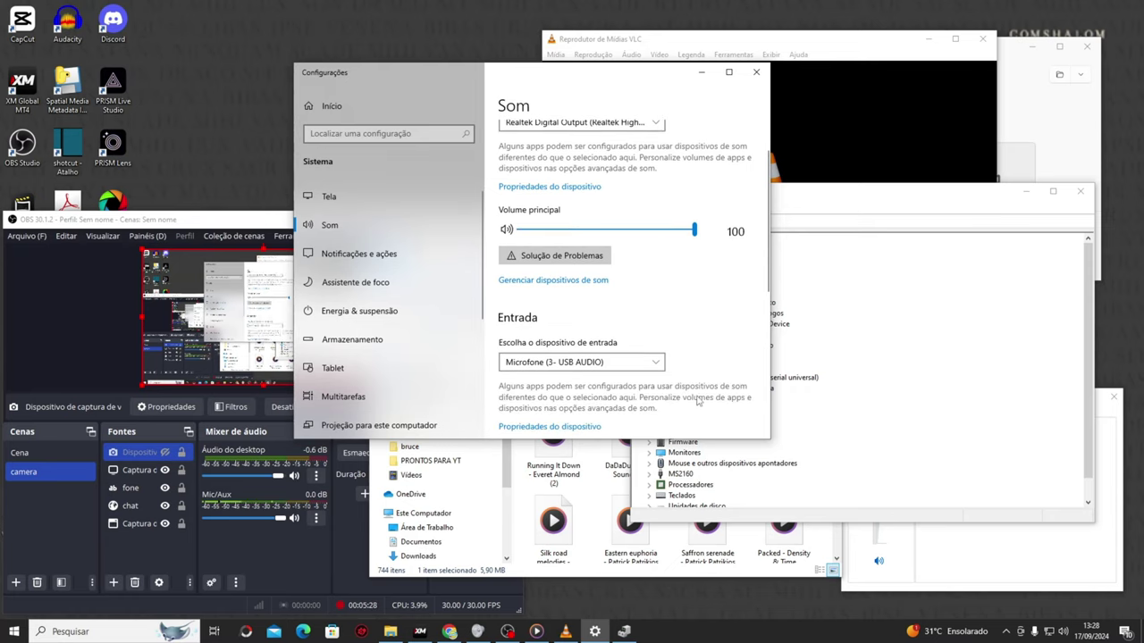
scroll(677, 322, down, 4)
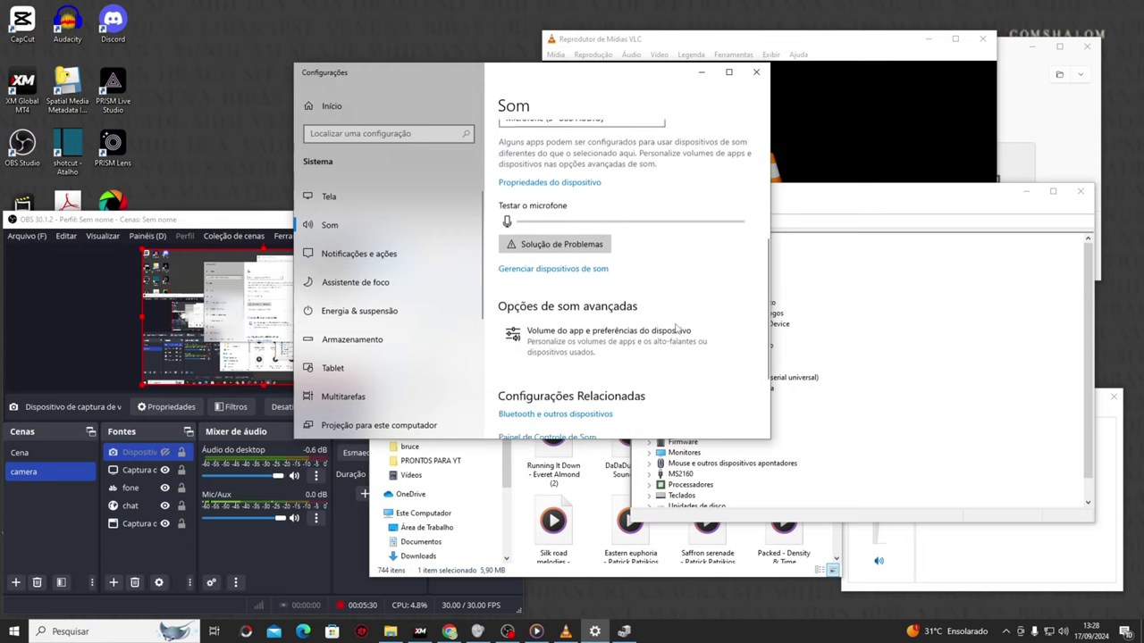
click(667, 320)
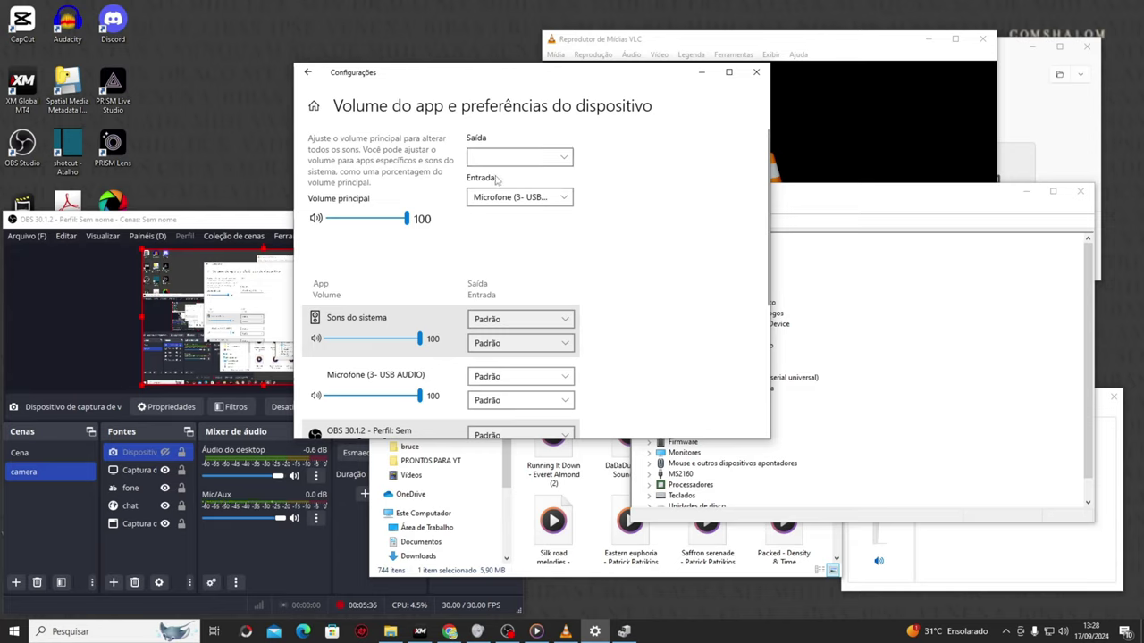
click(569, 162)
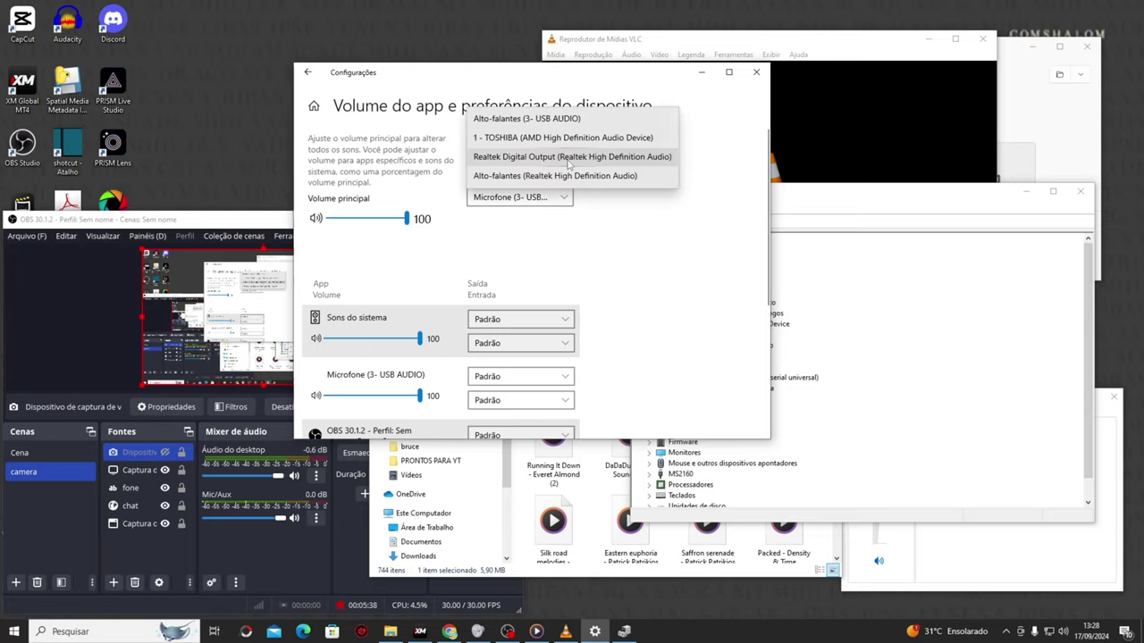
click(565, 159)
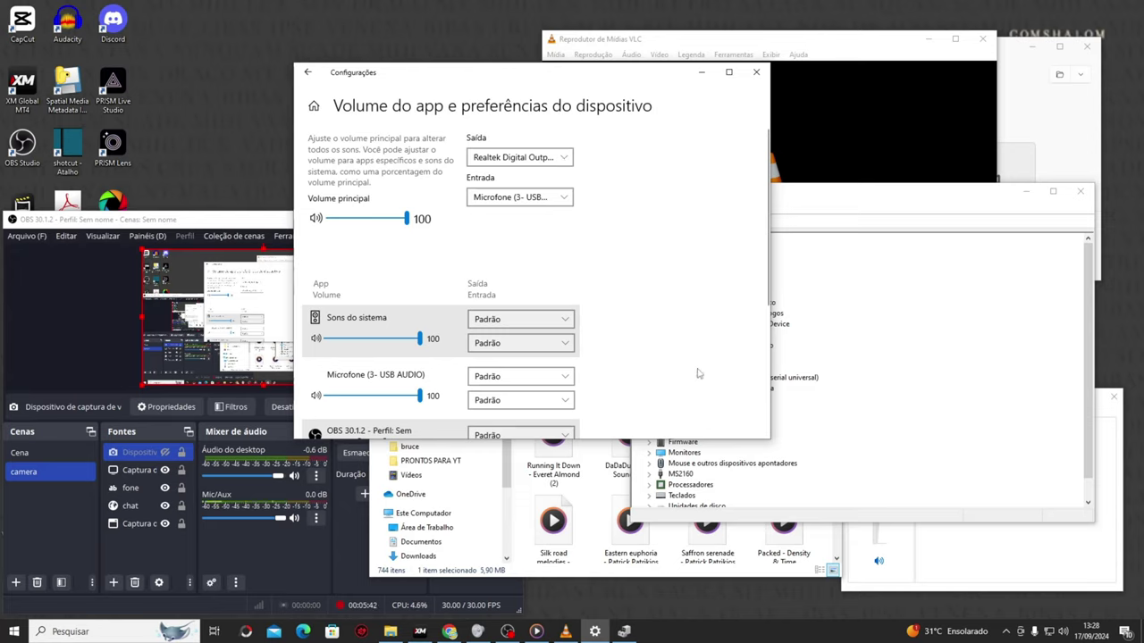
click(565, 159)
click(554, 176)
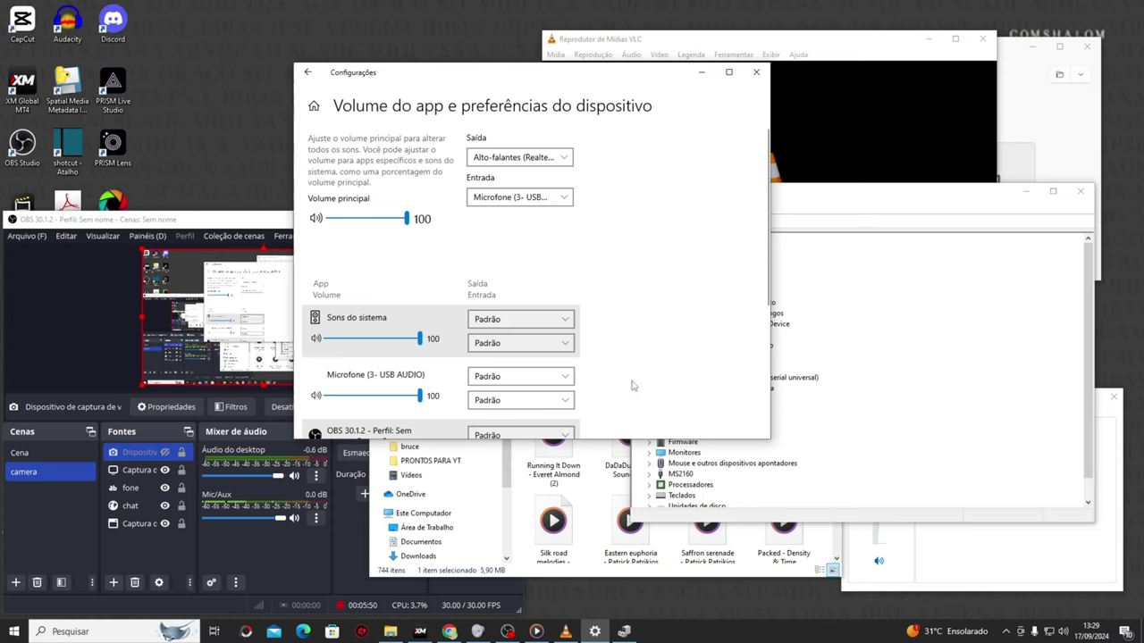
- Restore the Microsoft recommended defaults for app volumes and devices, and review the per-app list and the output and input fields
scroll(559, 385, down, 2)
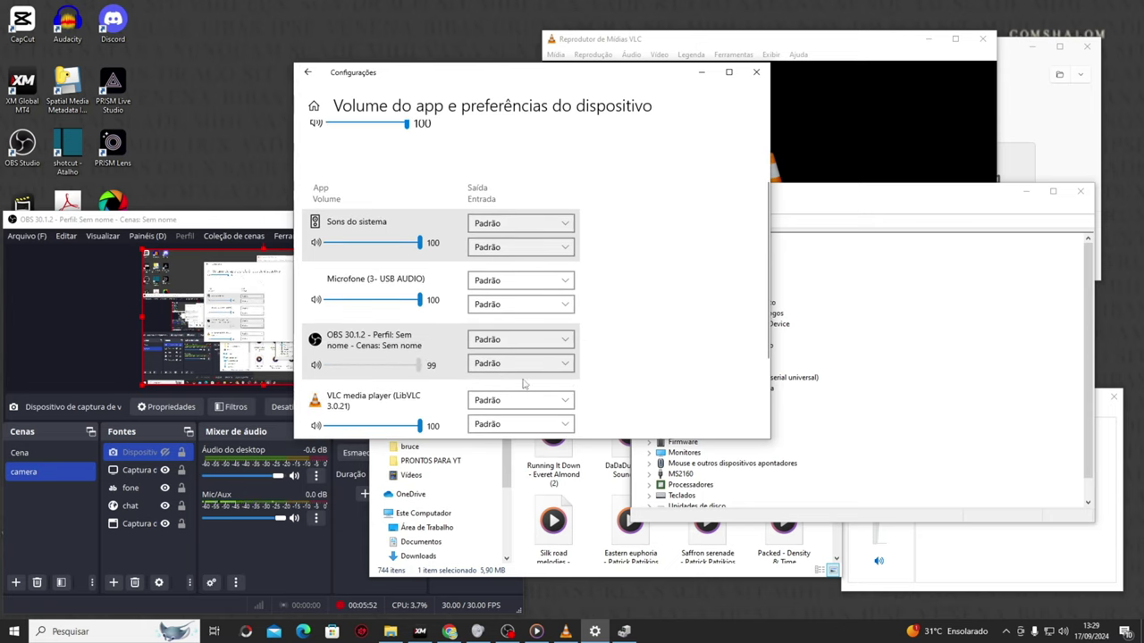
scroll(526, 385, down, 2)
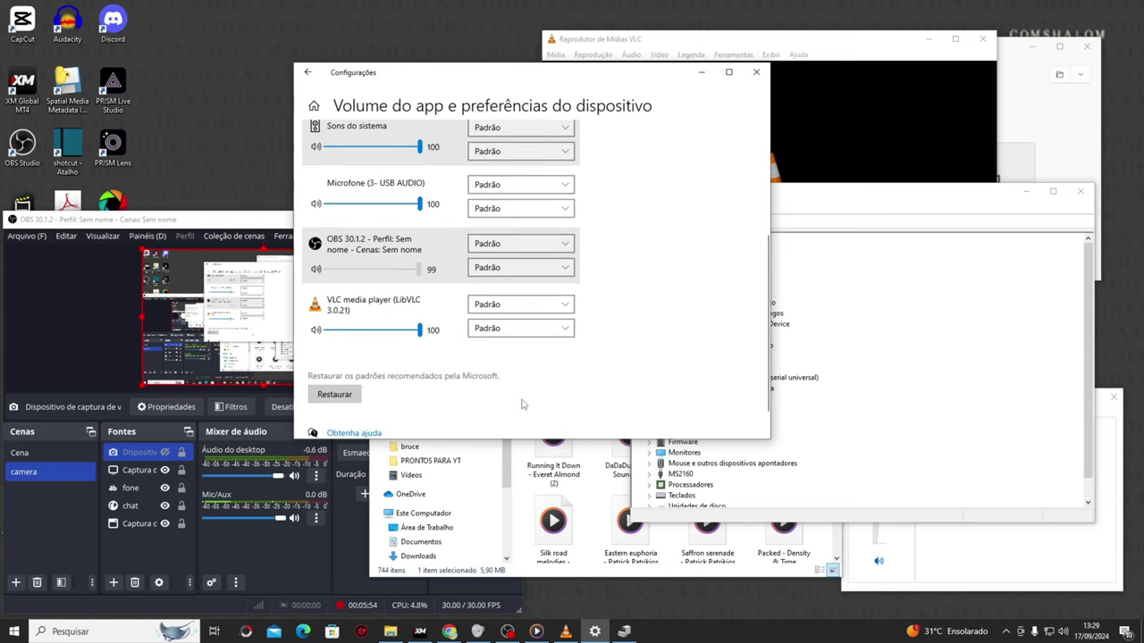
scroll(524, 400, down, 1)
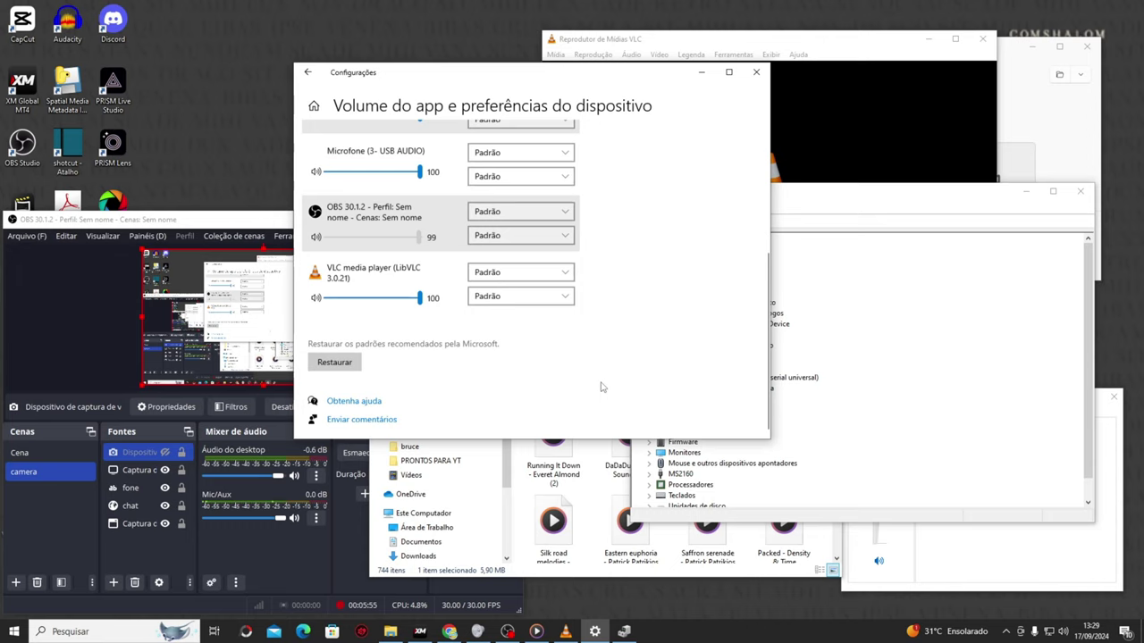
click(334, 362)
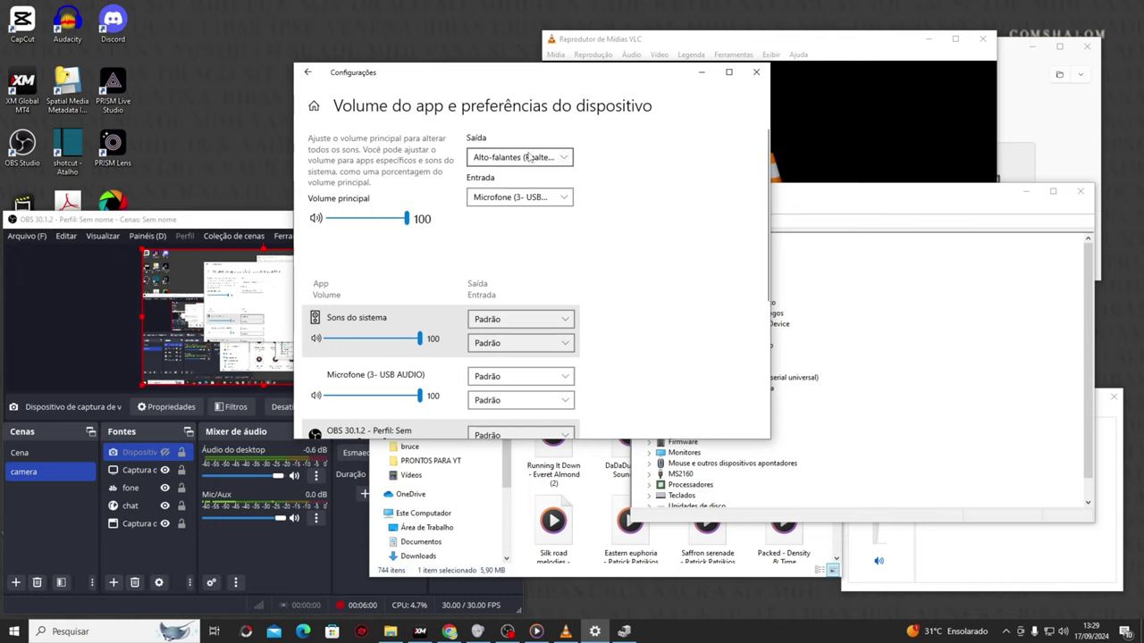
scroll(648, 324, down, 3)
scroll(647, 324, down, 2)
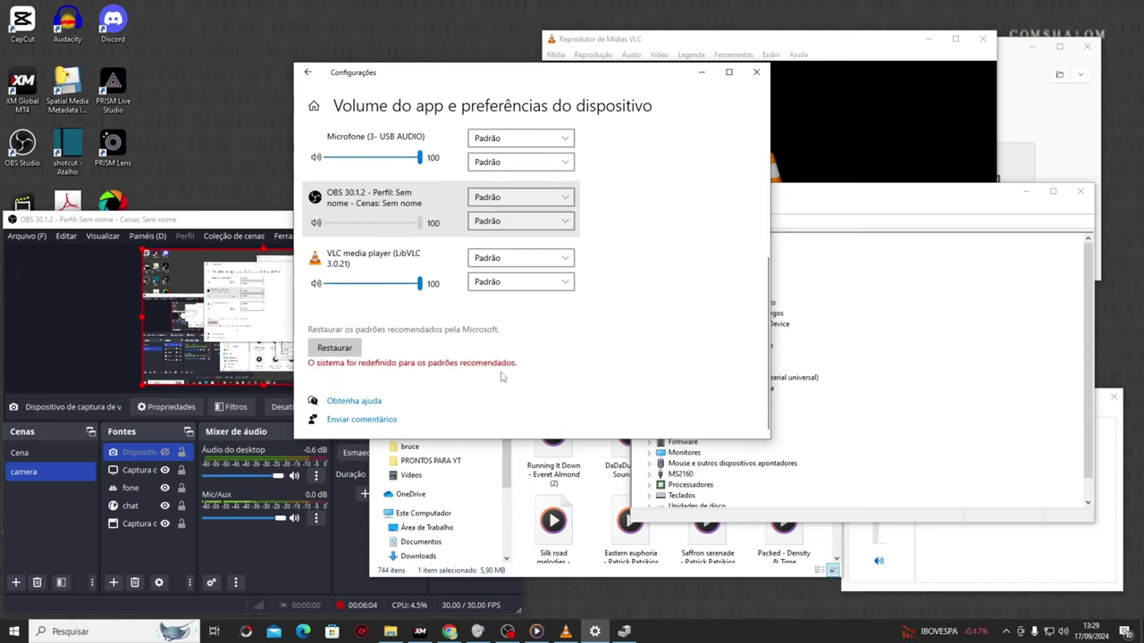
scroll(652, 377, up, 5)
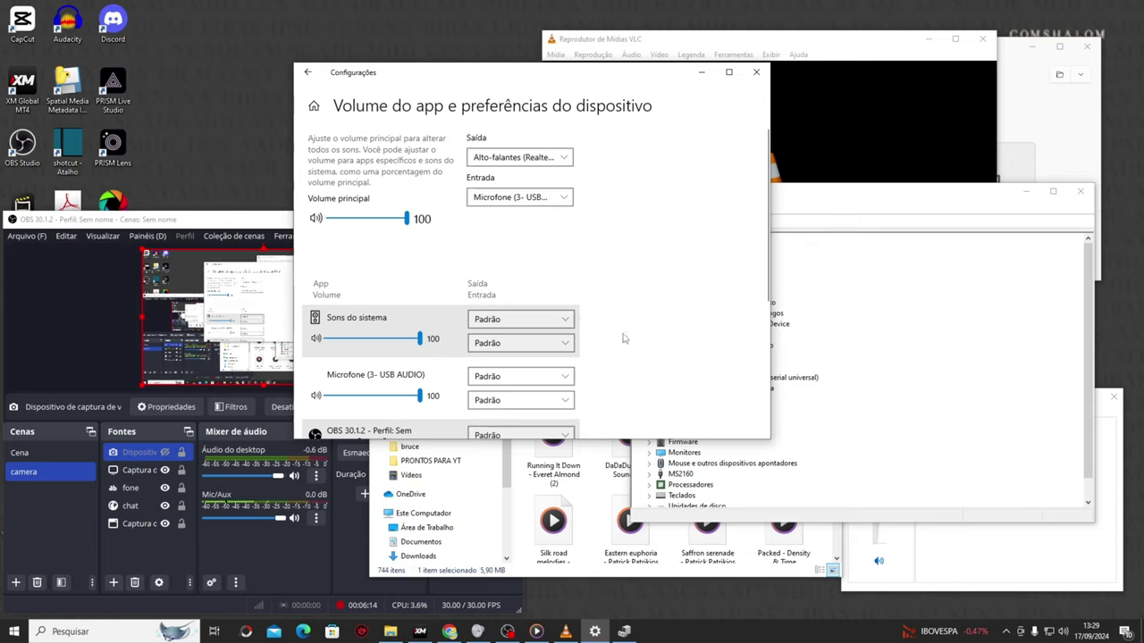
scroll(633, 331, down, 5)
scroll(636, 327, up, 5)
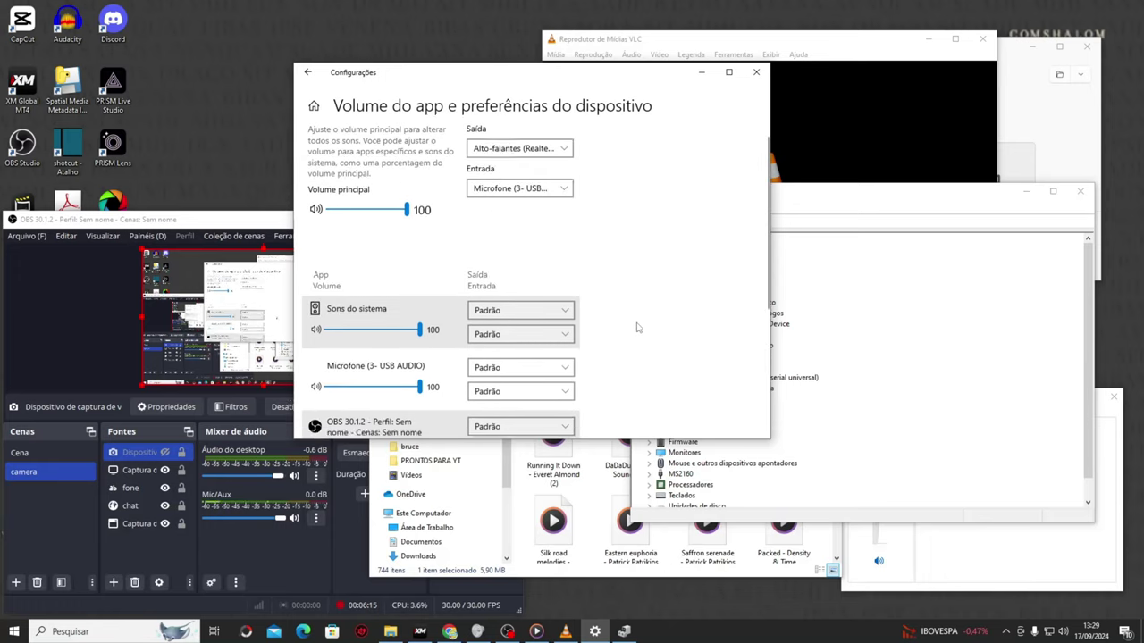
- Set Saída to Realtek Digital Output (Realtek High Definition Audio) and switch to VLC to play DaDaDum - The Soundlings.mp3 as a test
click(551, 159)
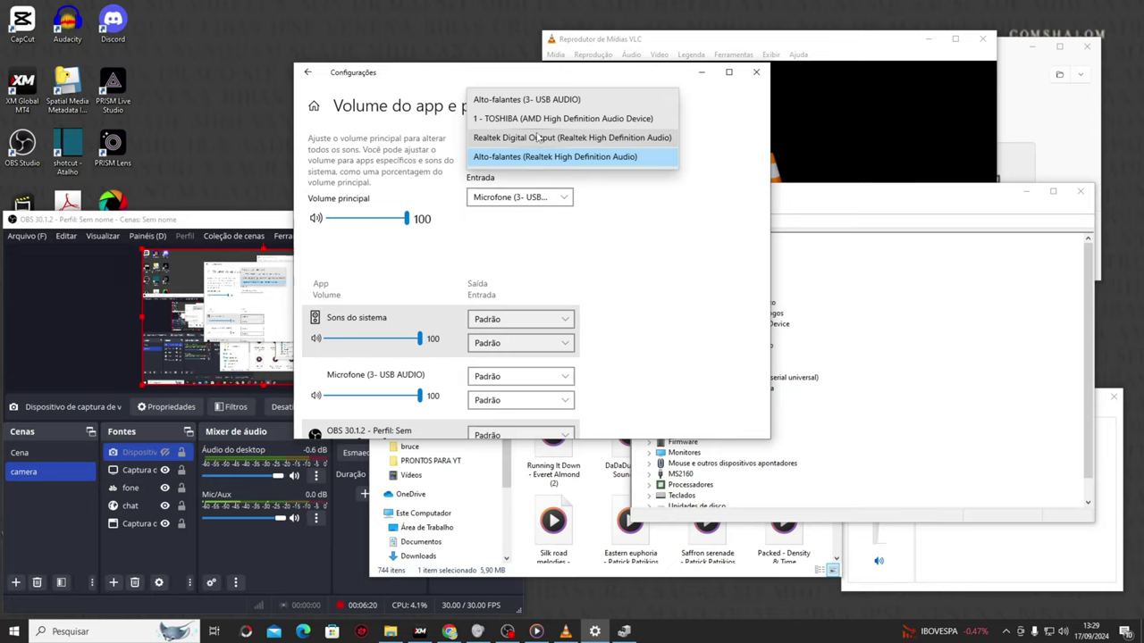
click(537, 137)
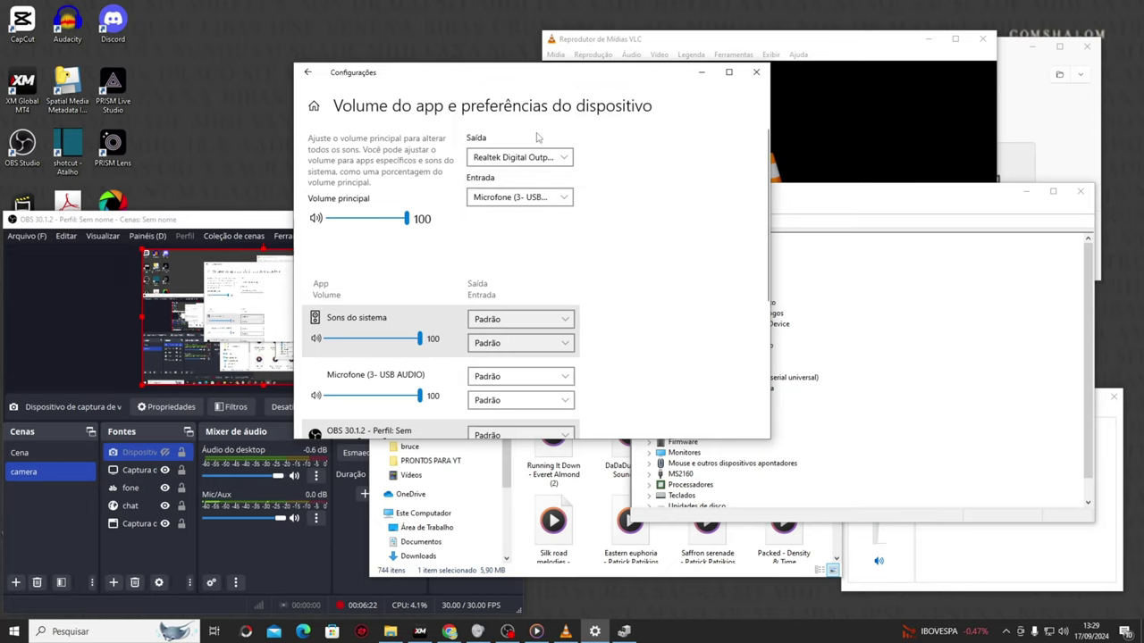
click(564, 631)
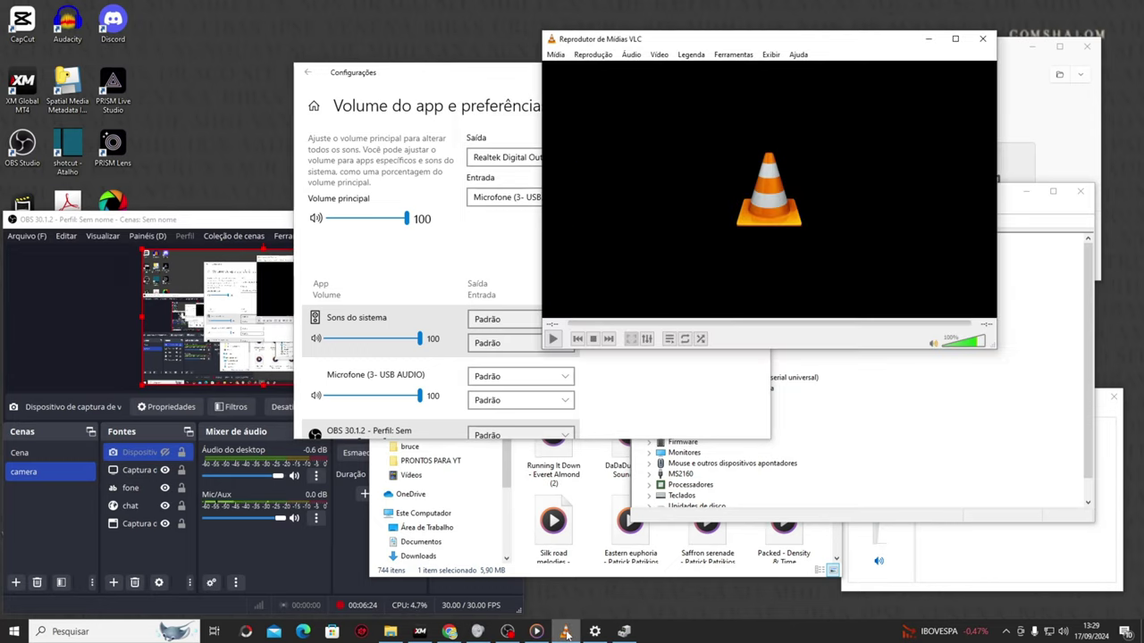
click(553, 340)
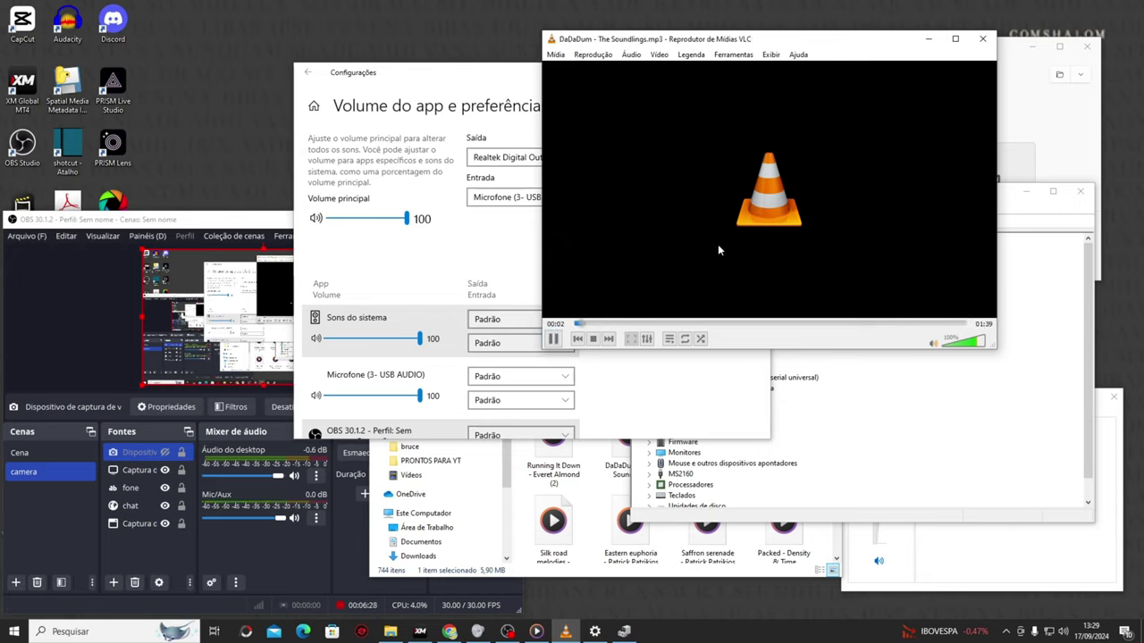
- Return to Configurações and switch Saída to Alto-falantes (Realtek High Definition Audio), then to Alto-falantes (3- USB AUDIO)
click(500, 264)
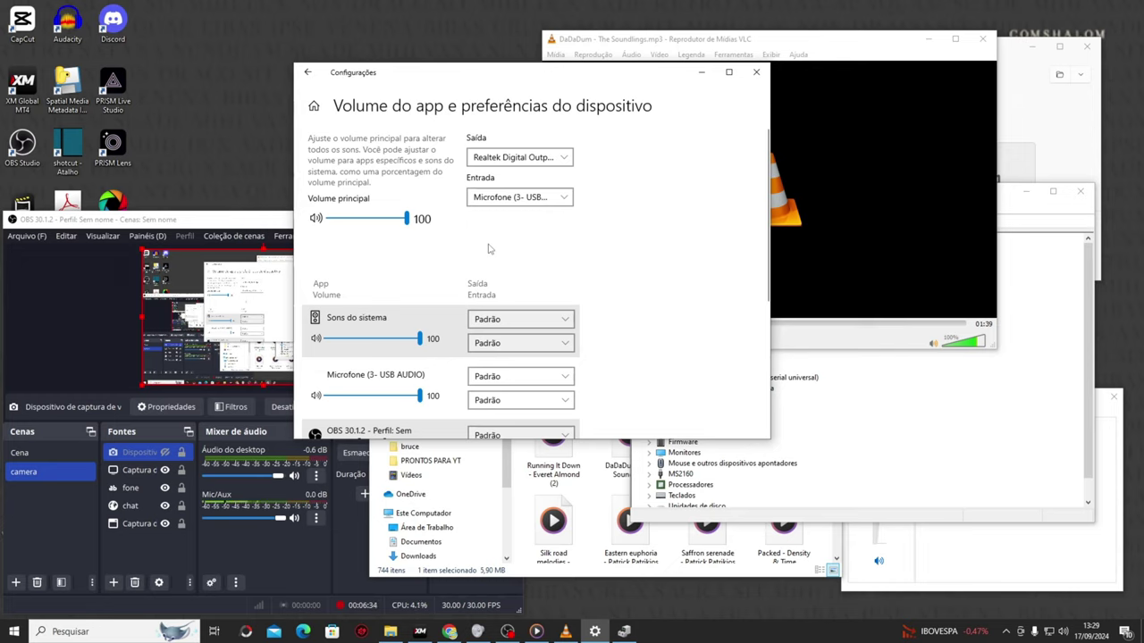
click(540, 159)
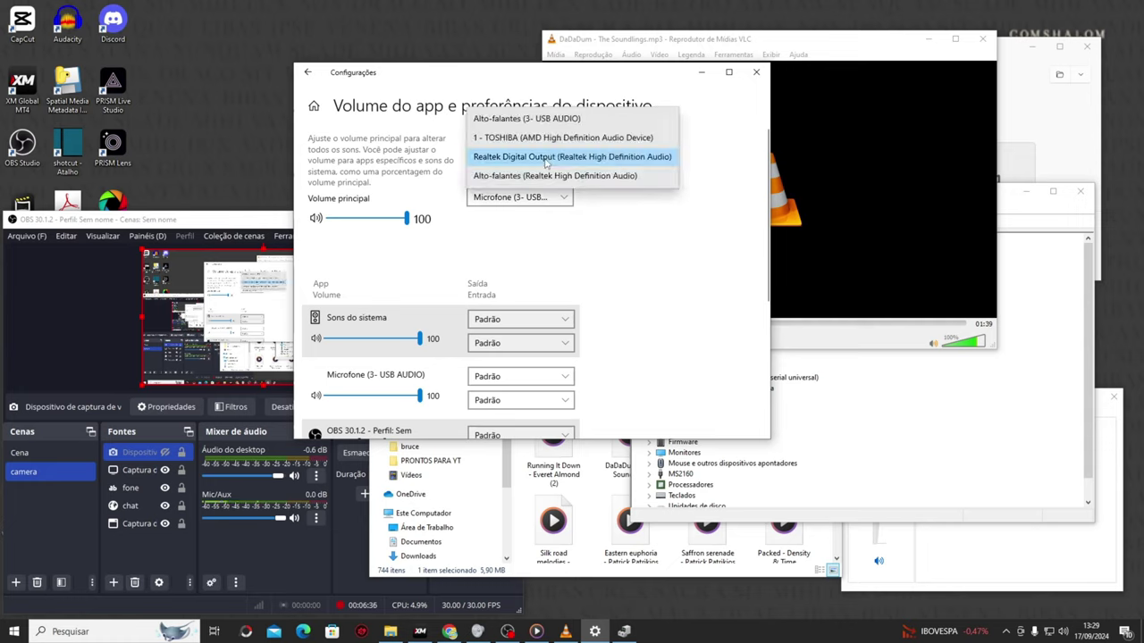
click(540, 177)
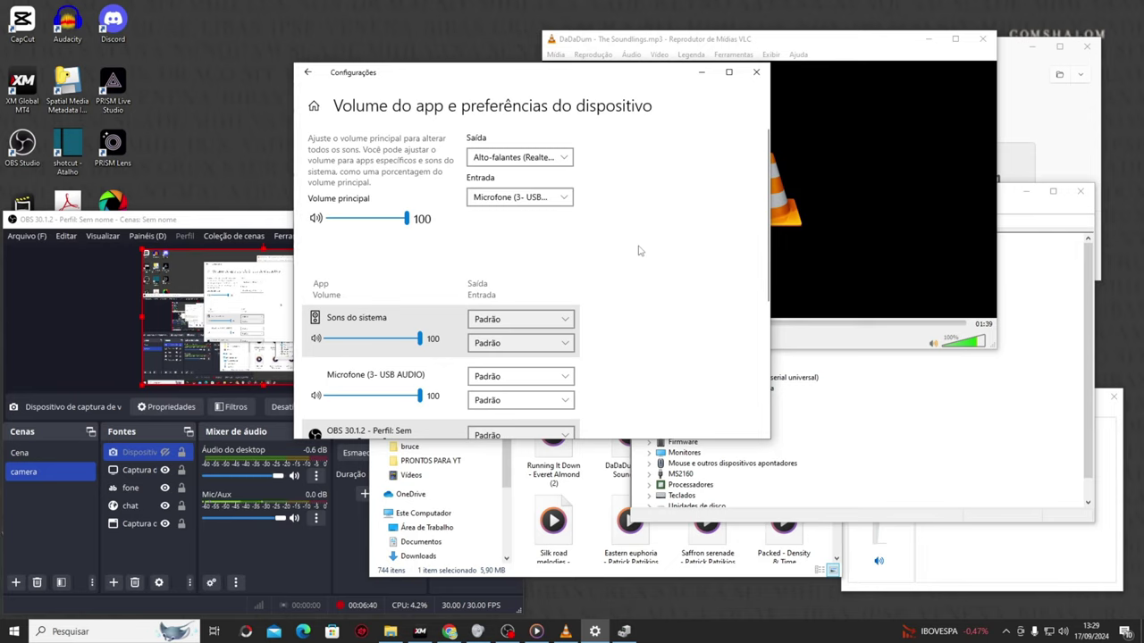
click(547, 157)
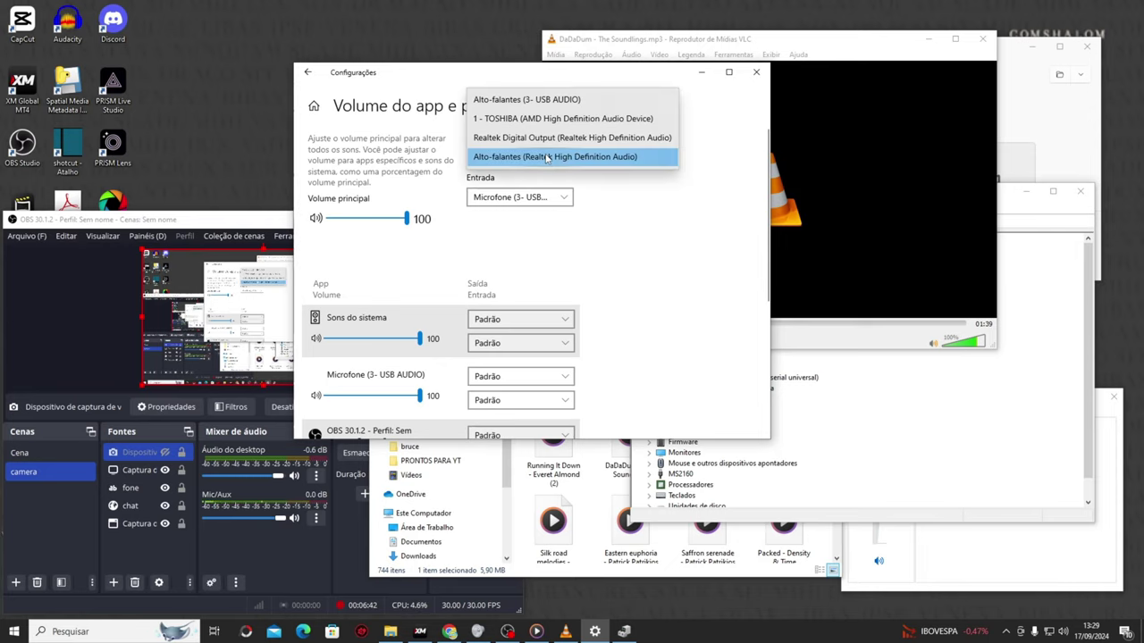
click(537, 99)
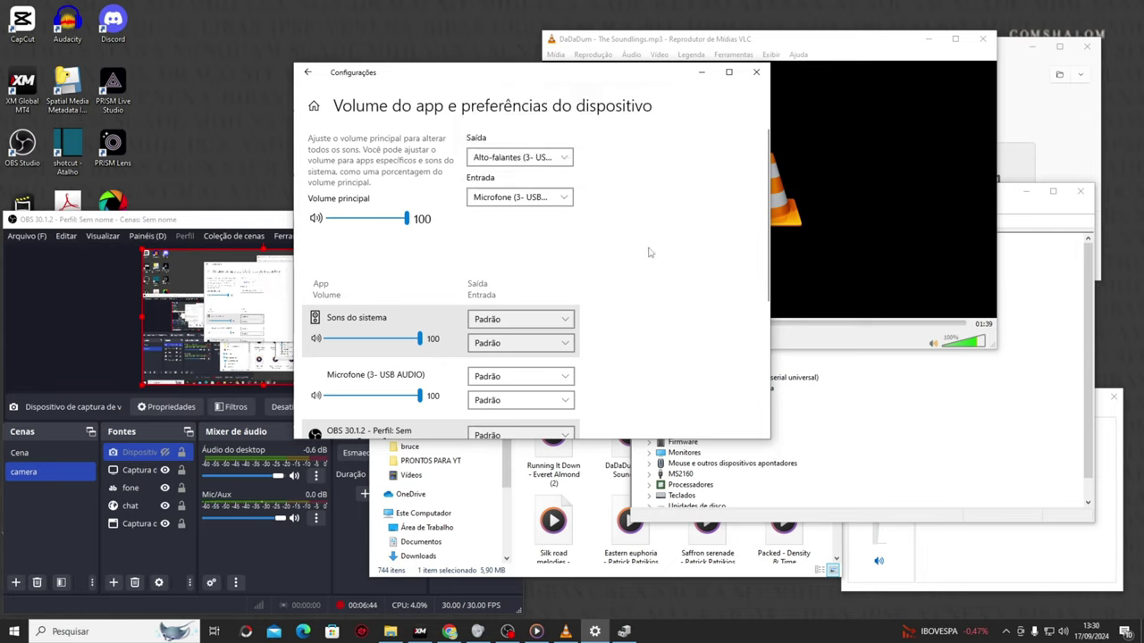
- Check the list of available output devices and restore the recommended sound defaults again
click(536, 157)
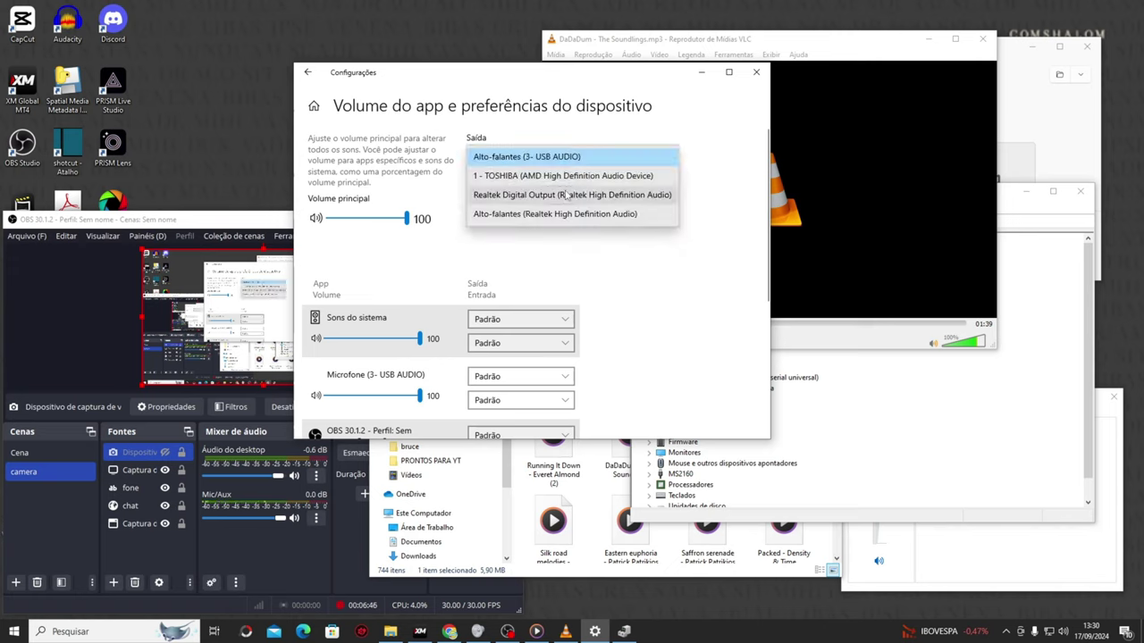
click(652, 281)
scroll(638, 316, down, 5)
click(334, 348)
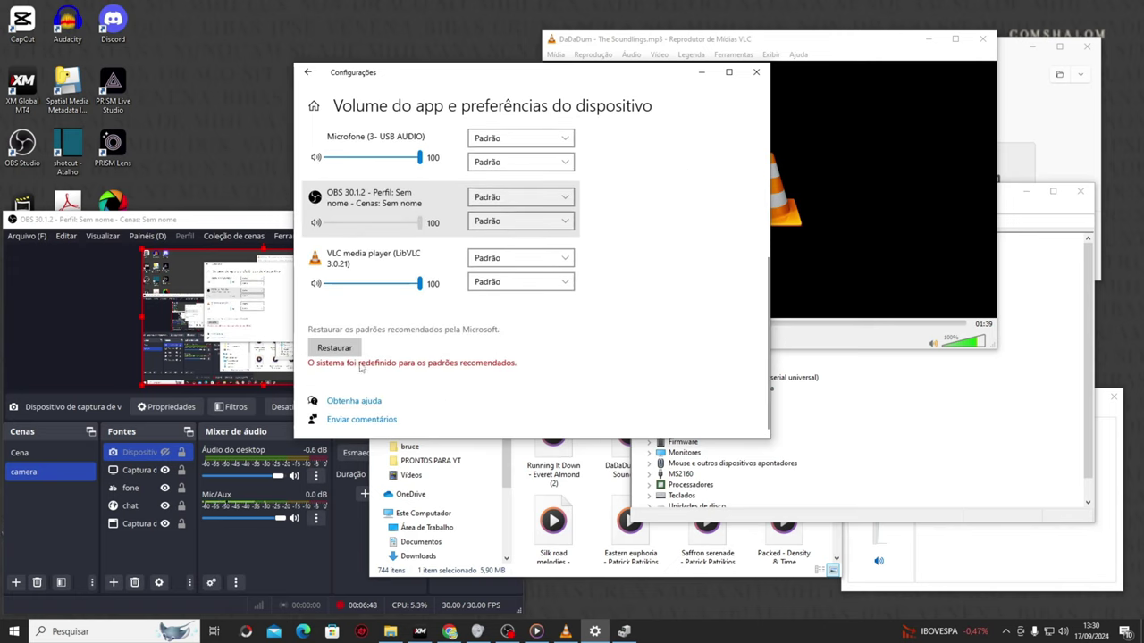
scroll(360, 369, up, 5)
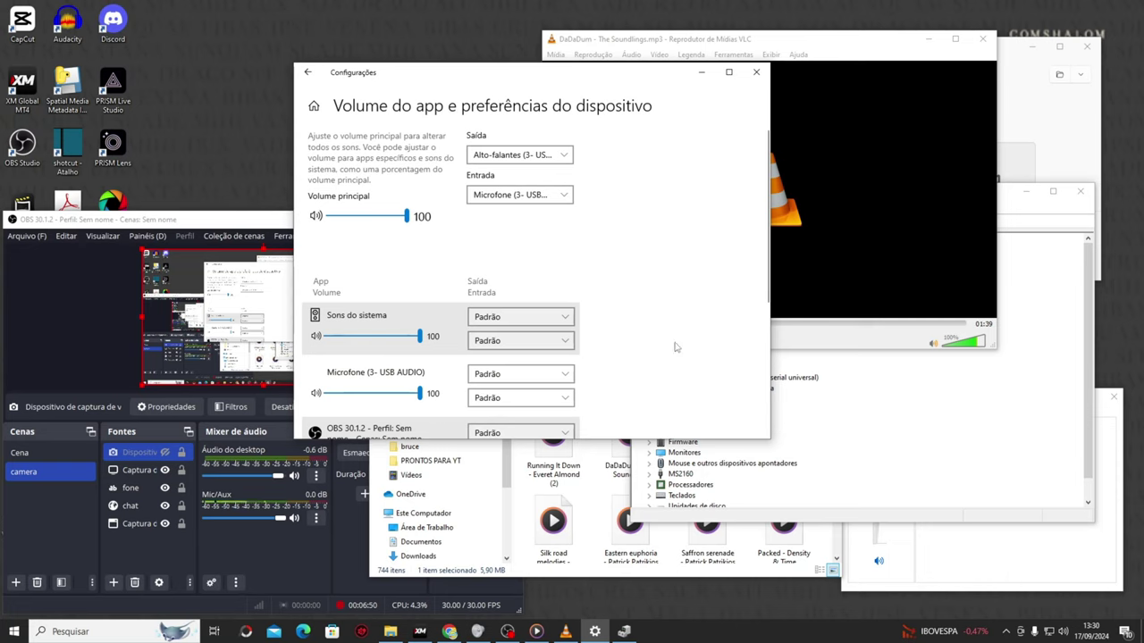
- Return to the Som page and switch the output device to Alto-falantes (Realtek High Definition Audio), then to Realtek Digital Output (Realtek High Definition Audio)
click(313, 78)
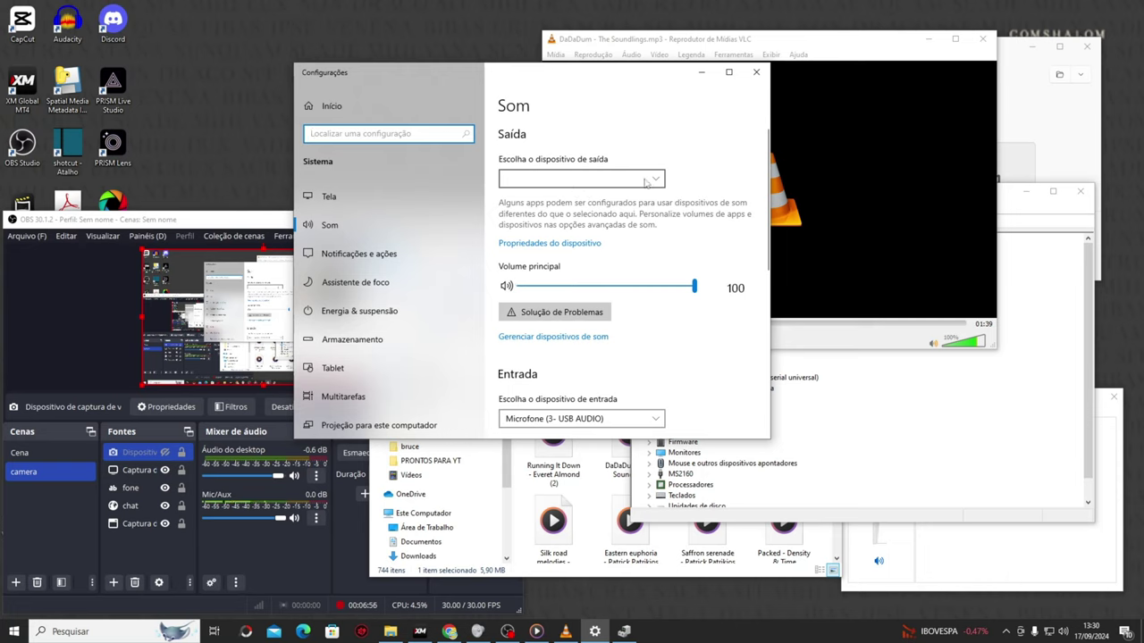
scroll(684, 334, down, 5)
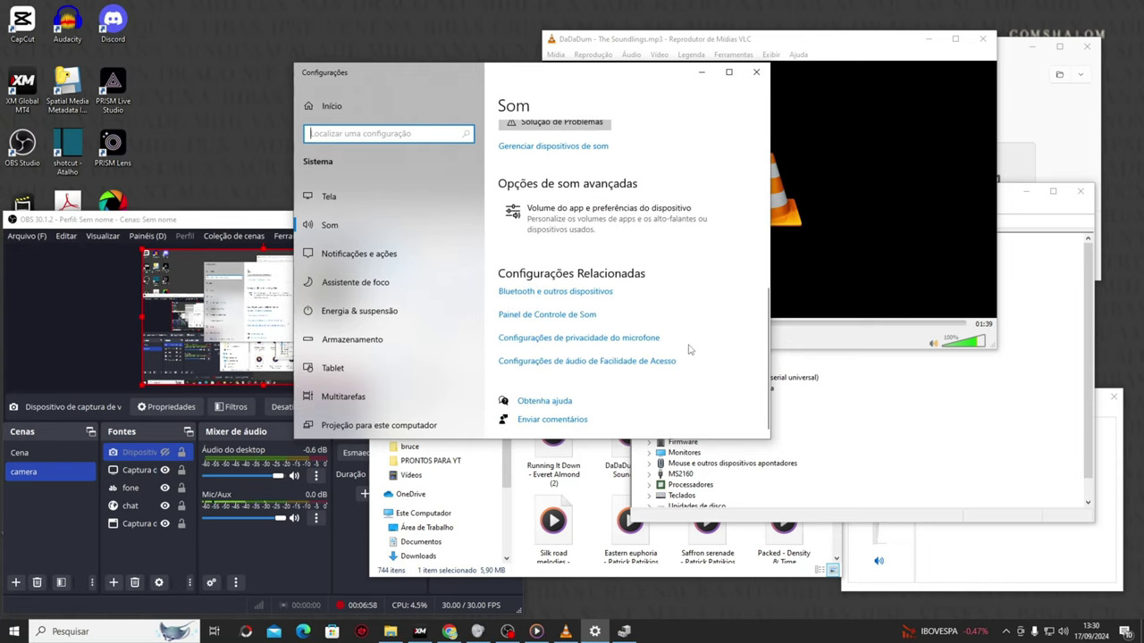
scroll(689, 350, up, 3)
scroll(689, 350, up, 3)
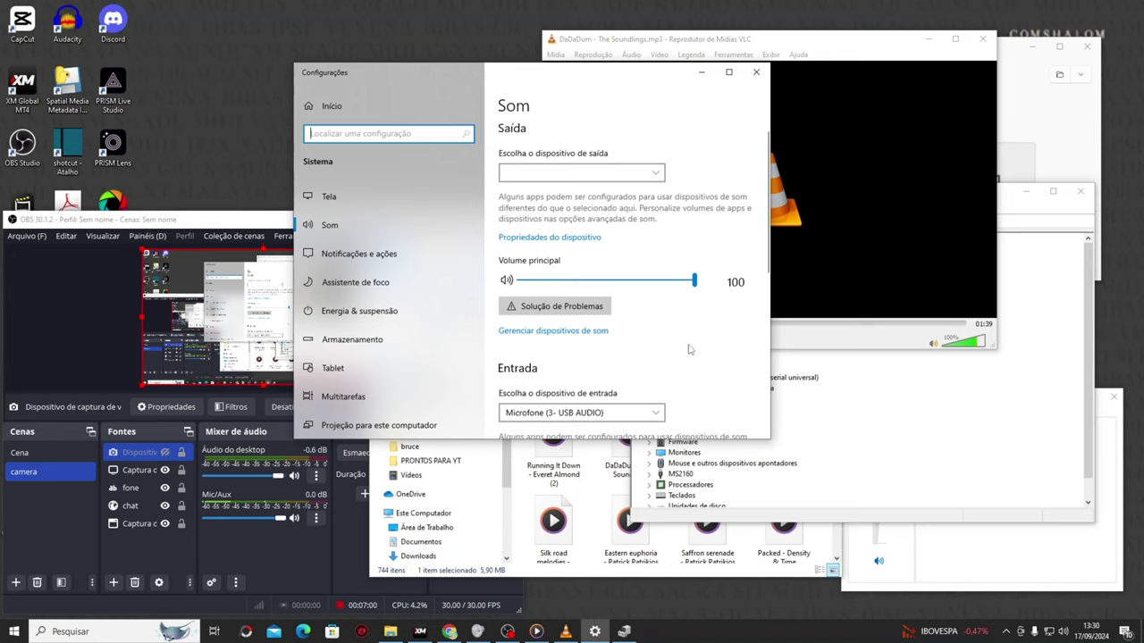
click(641, 179)
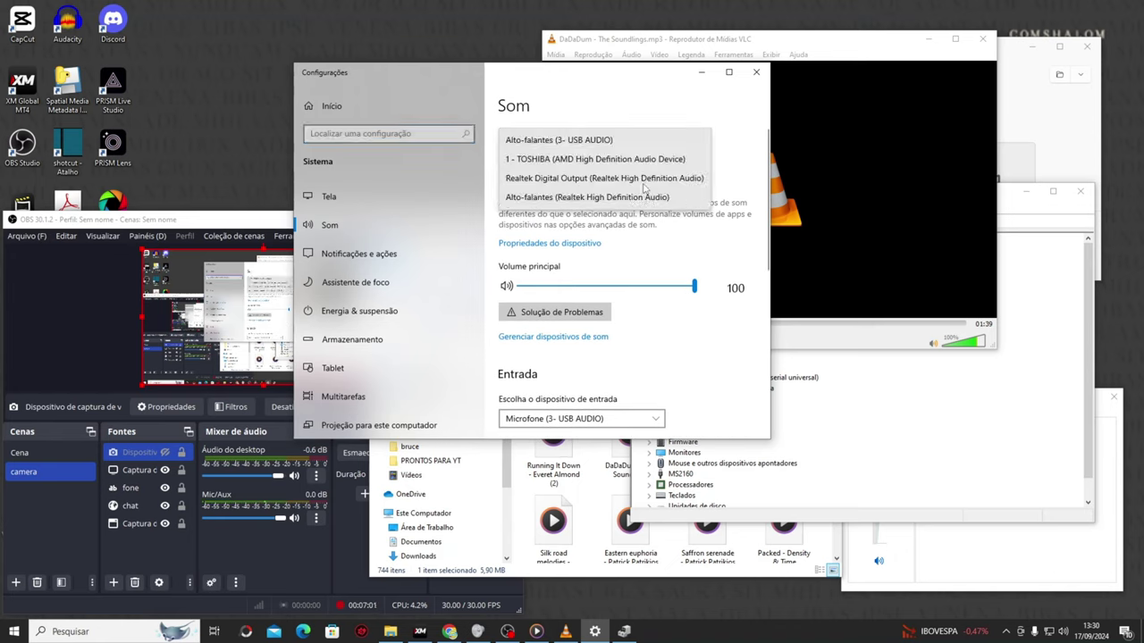
click(588, 197)
scroll(697, 361, down, 2)
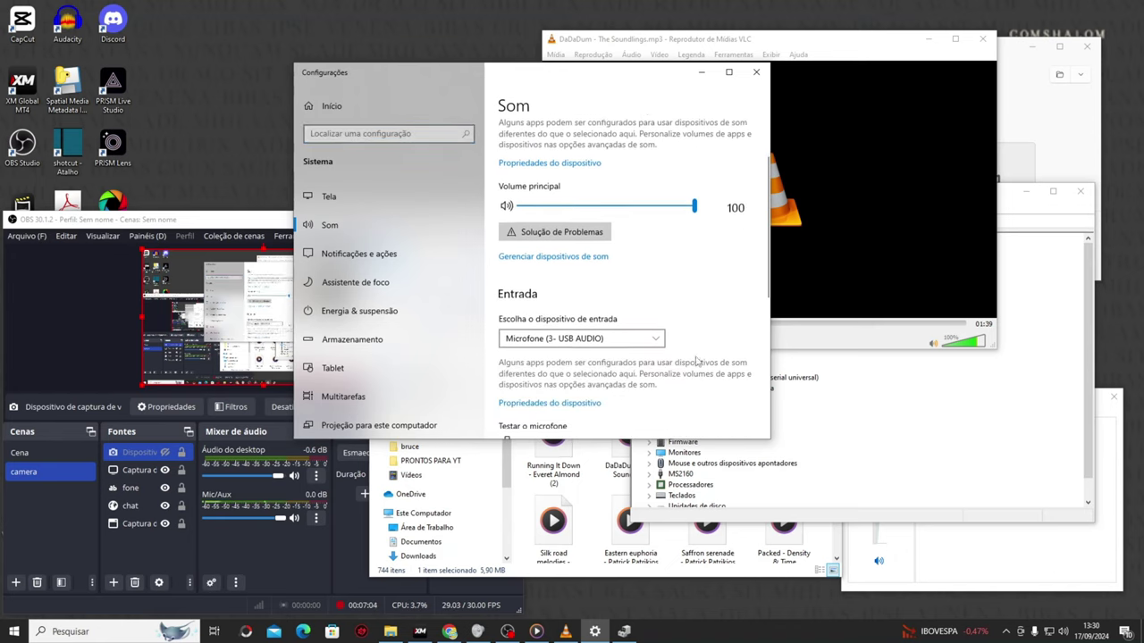
scroll(697, 361, up, 2)
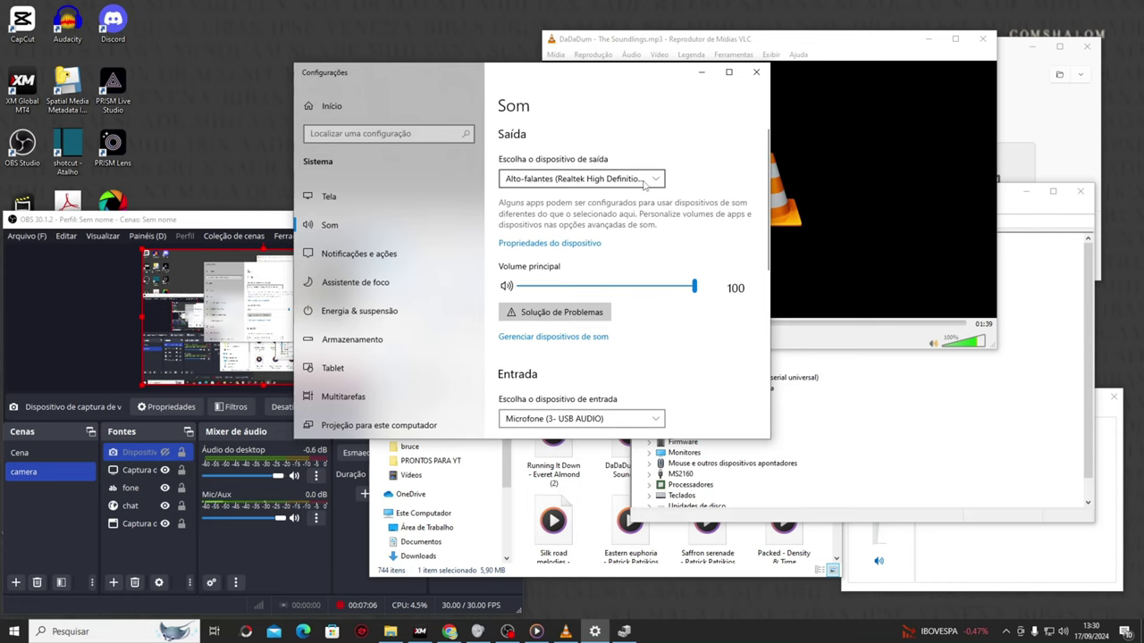
click(643, 184)
click(640, 160)
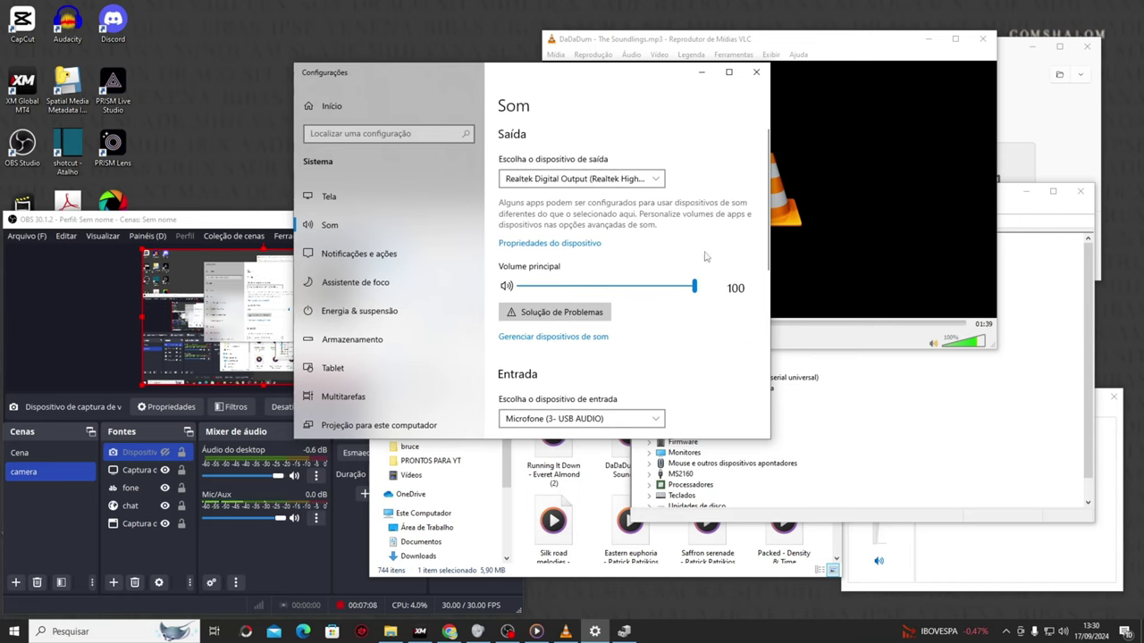
- Close every open window except OBS, including VLC, Configurações and Downloads, and move the OBS window to a clear area of the desktop
click(888, 231)
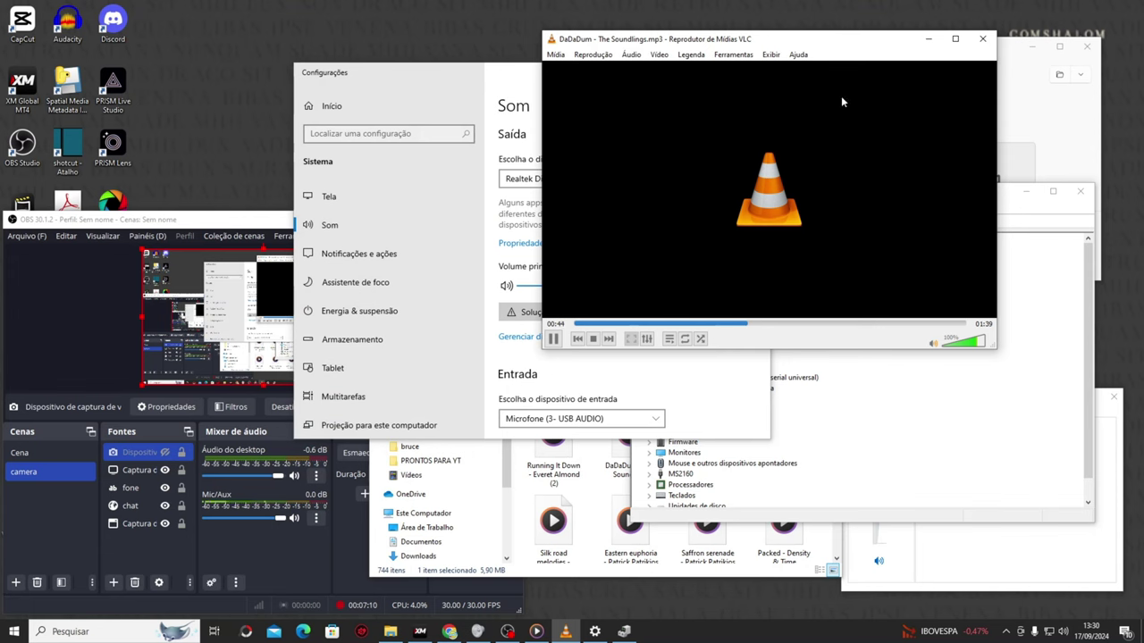
click(983, 39)
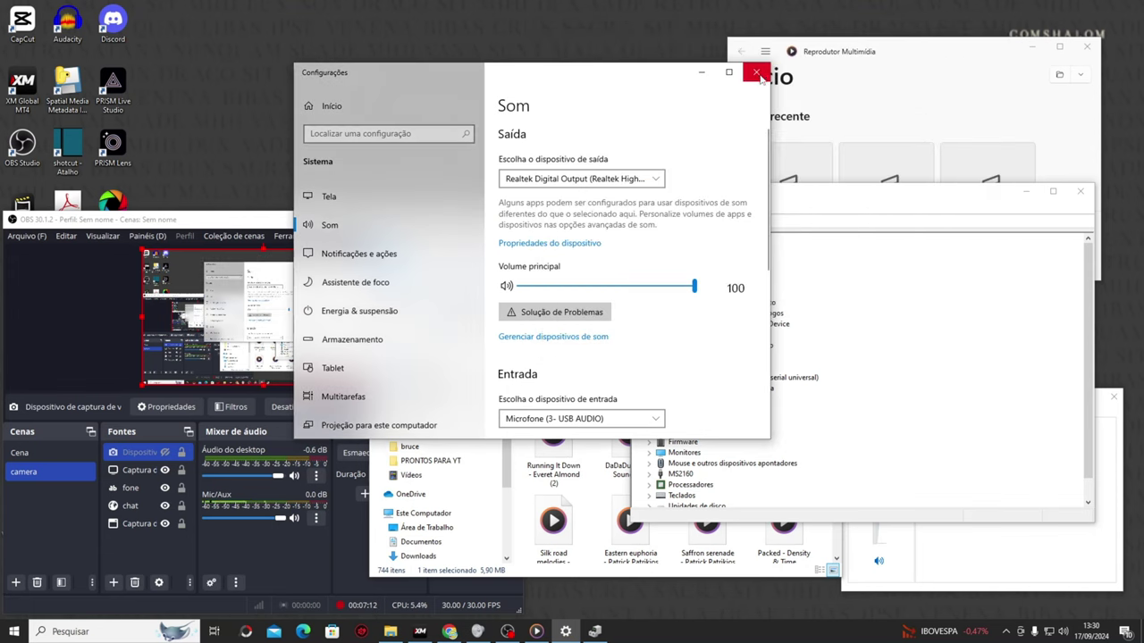
click(757, 73)
click(1081, 190)
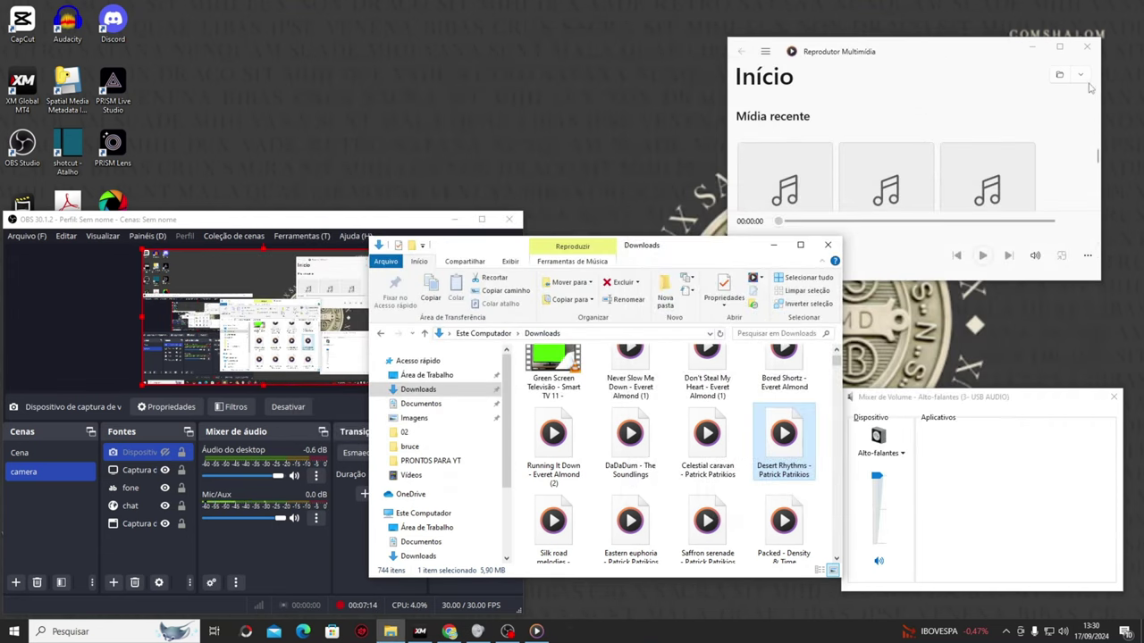
click(1087, 47)
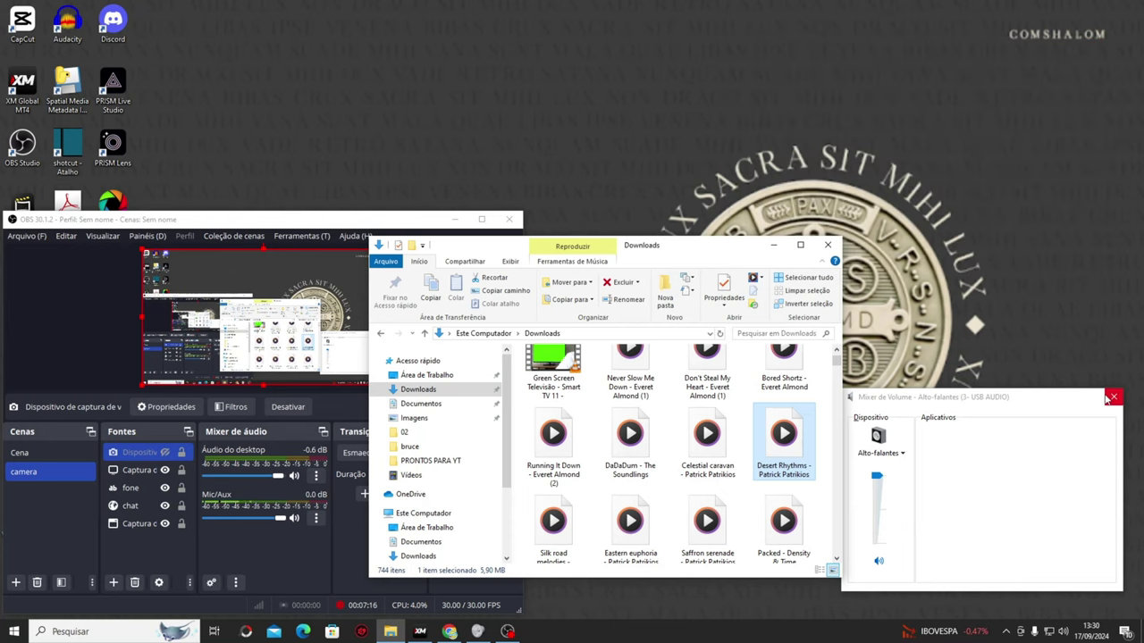
click(1111, 397)
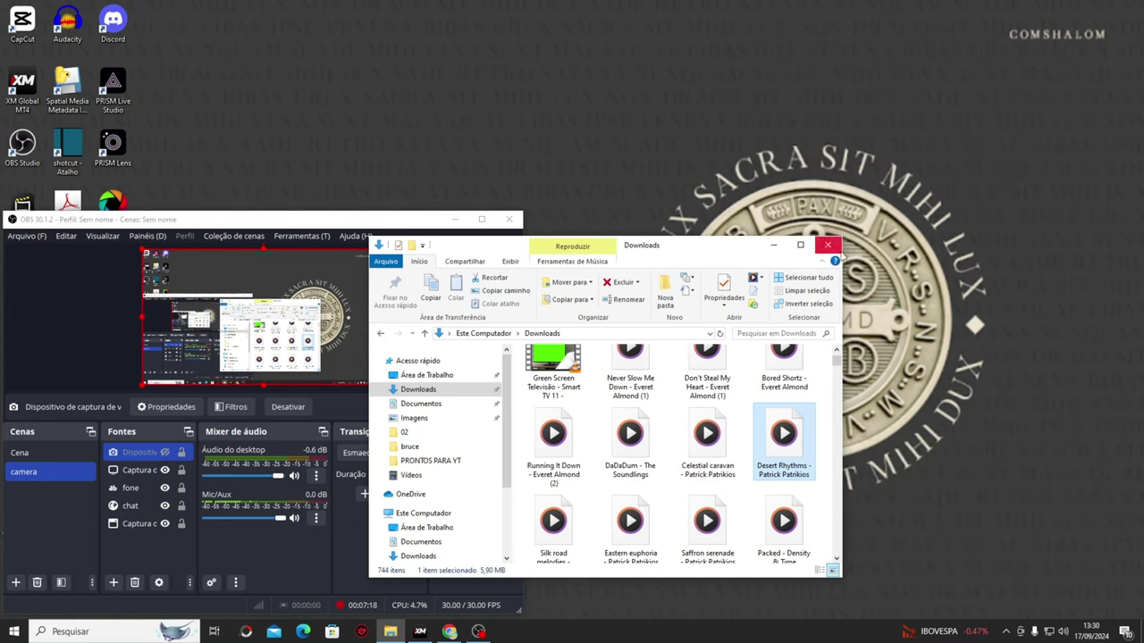
click(831, 244)
drag(360, 224, 843, 159)
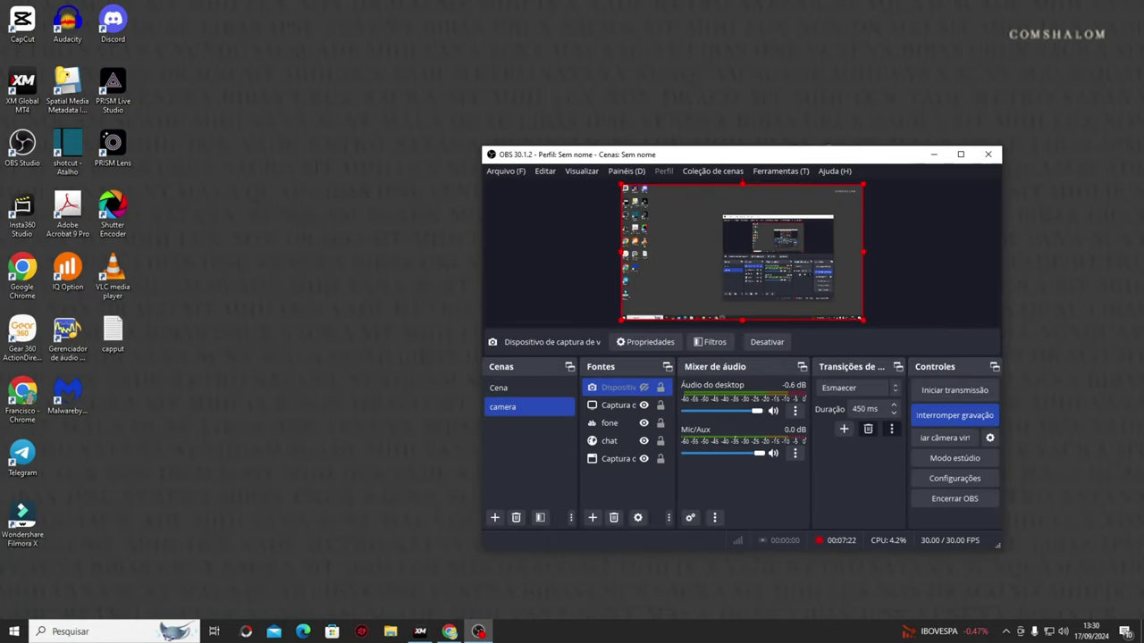
click(14, 632)
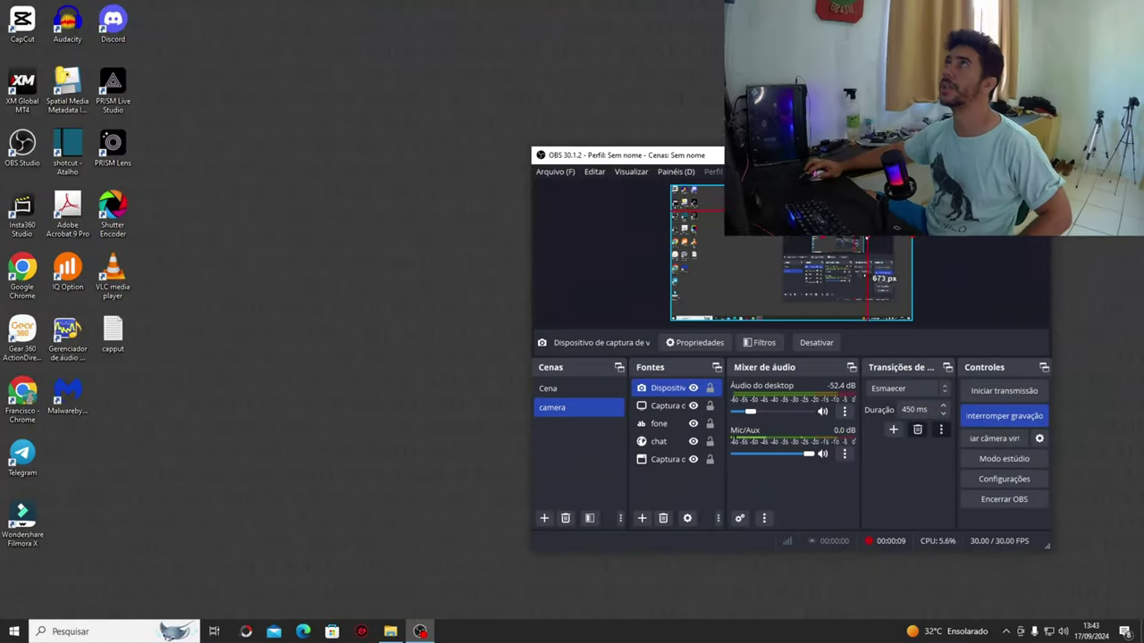
- Shrink the webcam source into the upper-right corner of the OBS preview and deselect it
drag(841, 238, 883, 213)
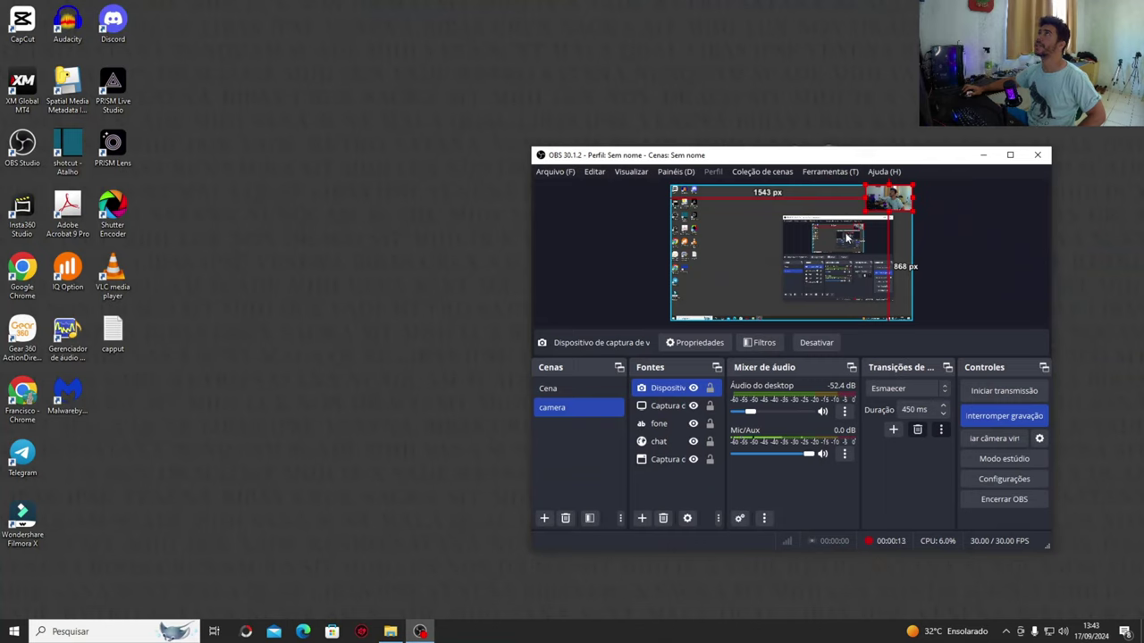
click(1087, 367)
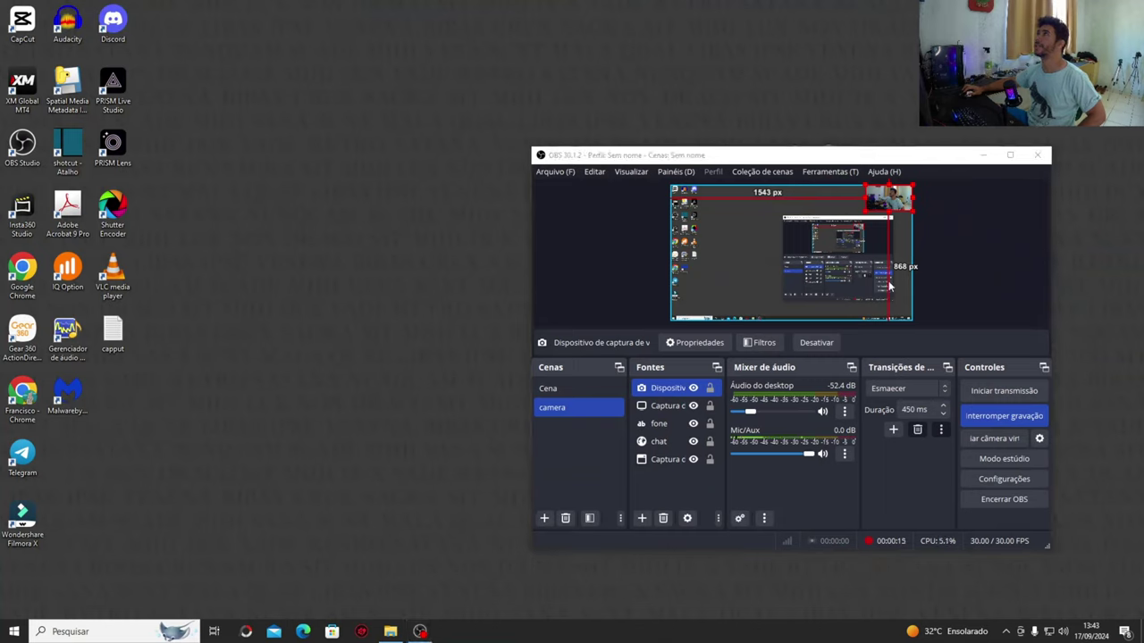
click(972, 303)
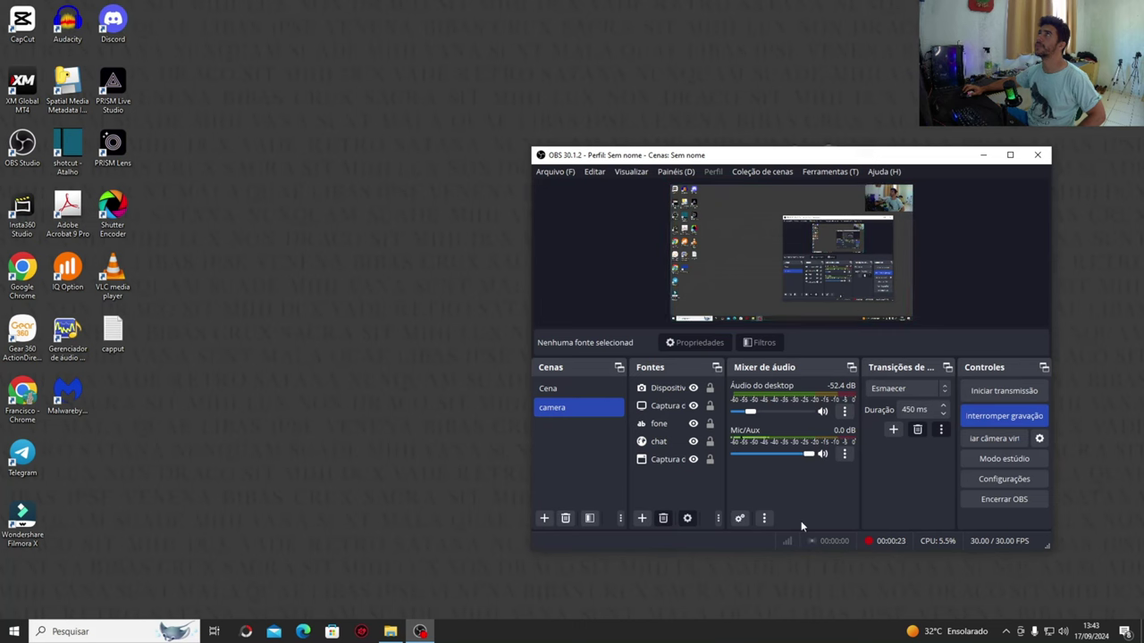
- Maximize OBS to view the audio mixer, then restore its window and reposition it on the desktop
click(1010, 155)
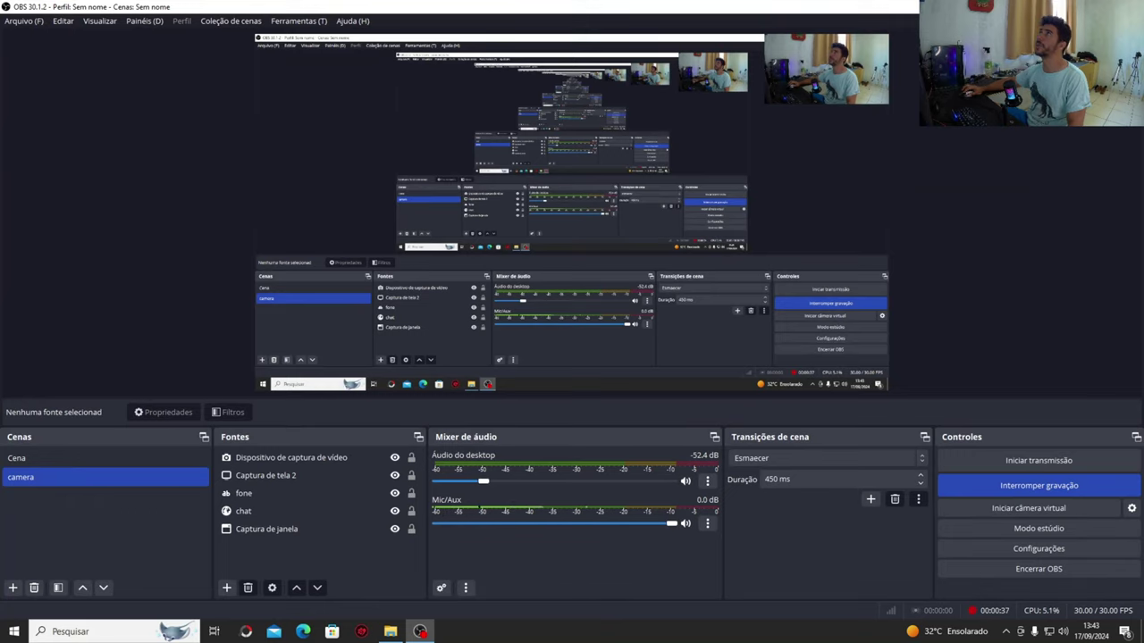
click(1103, 6)
drag(860, 161, 569, 49)
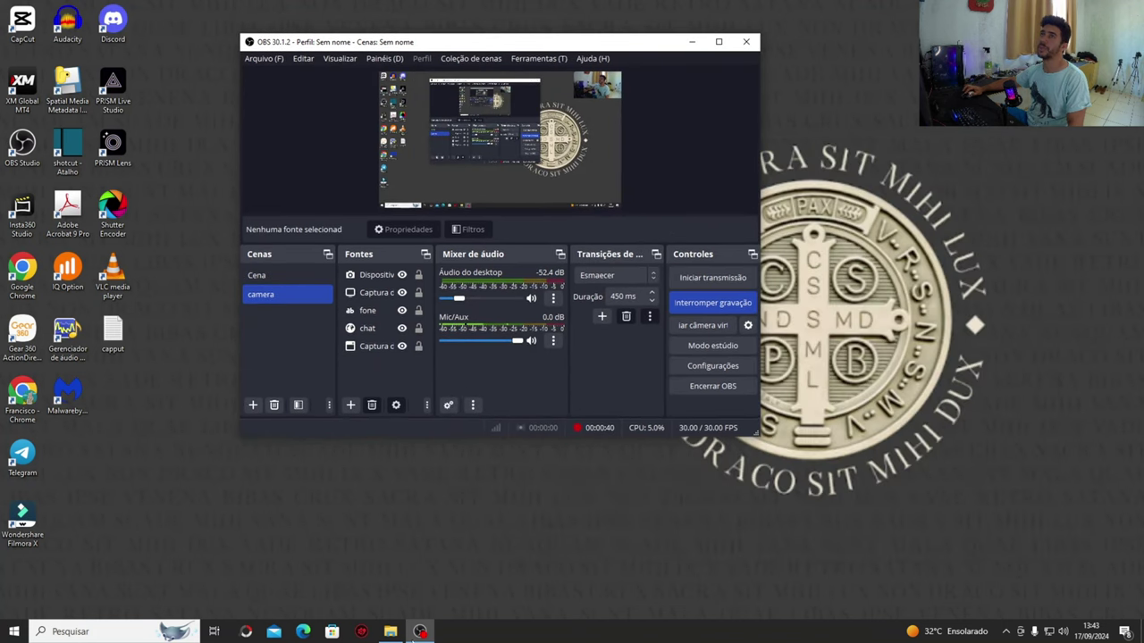
- Play Don't Steal My Heart - Everet Almond (1) from the Downloads folder in Reprodutor Multimídia and minimize the folder window
click(389, 631)
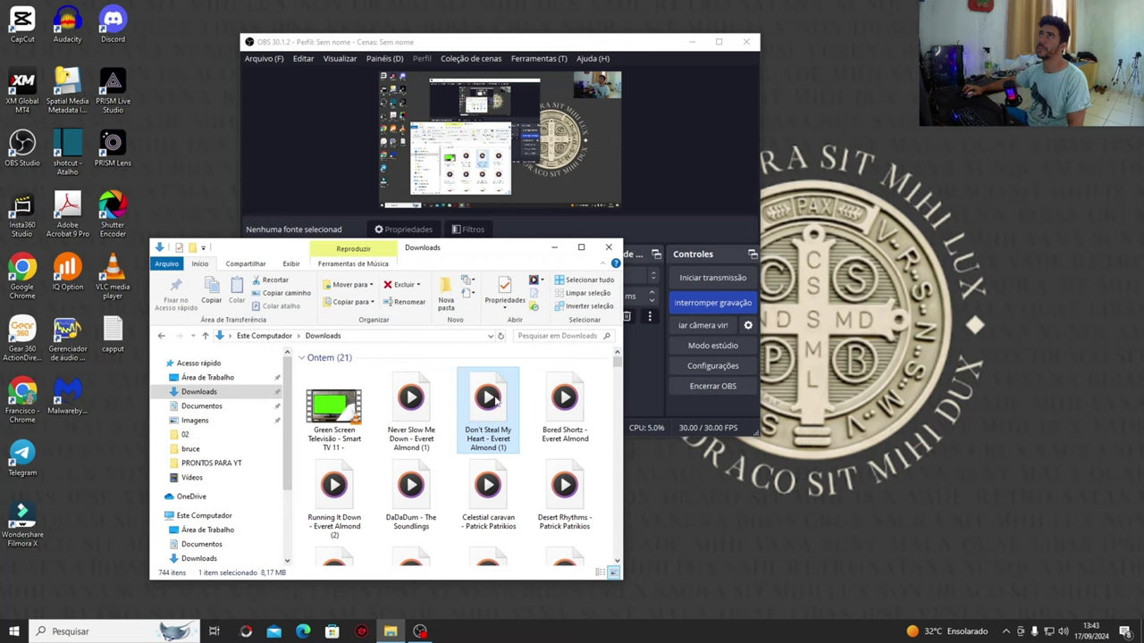
double_click(502, 401)
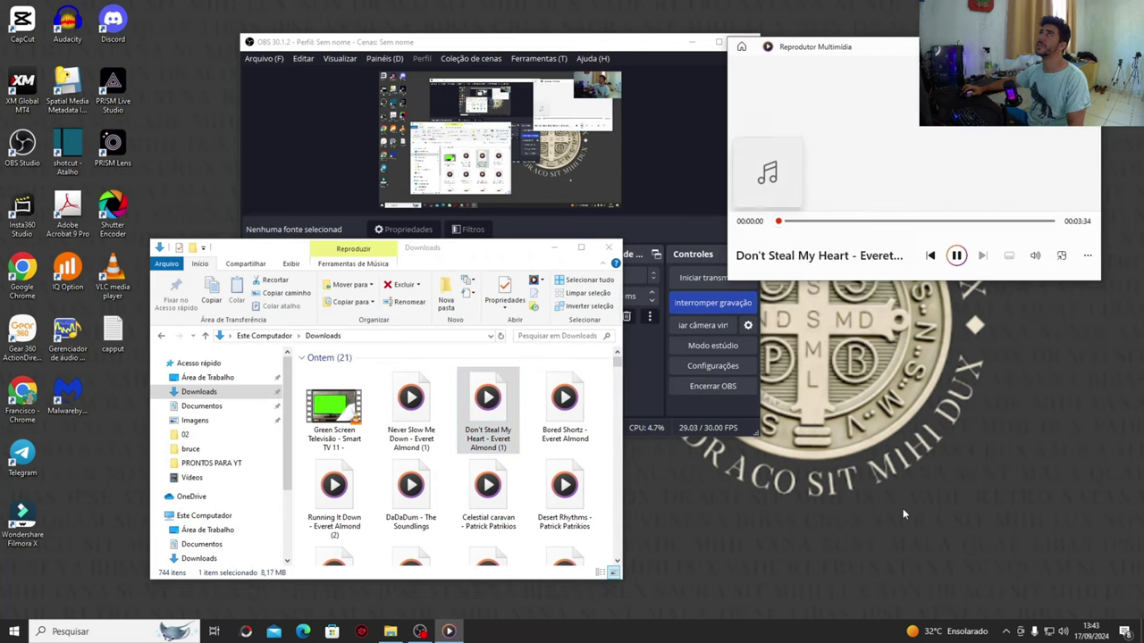
click(554, 248)
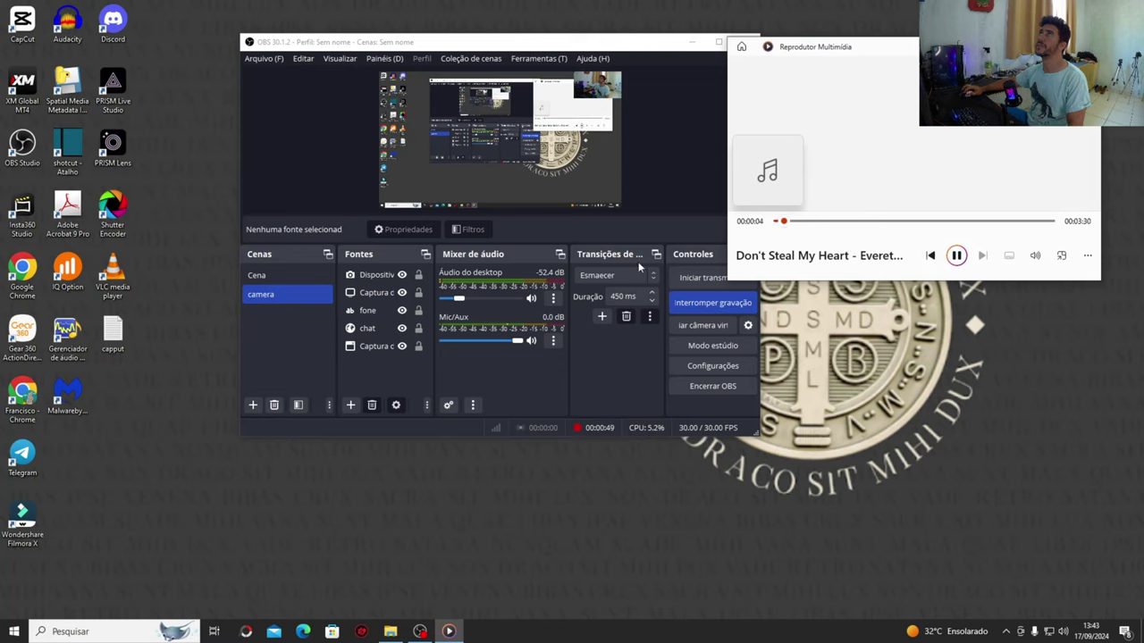
- Test the Áudio do desktop level at -4.5 dB and about -56 dB with the track playing, then set it to -12.7 dB
drag(465, 298, 504, 302)
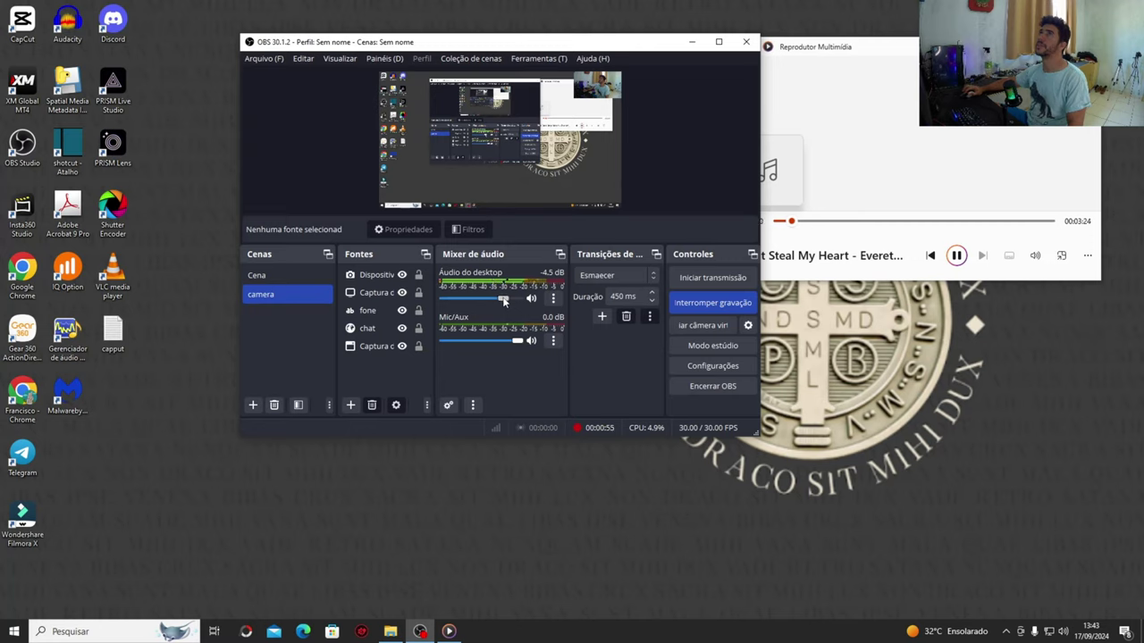
drag(504, 302, 458, 303)
click(956, 256)
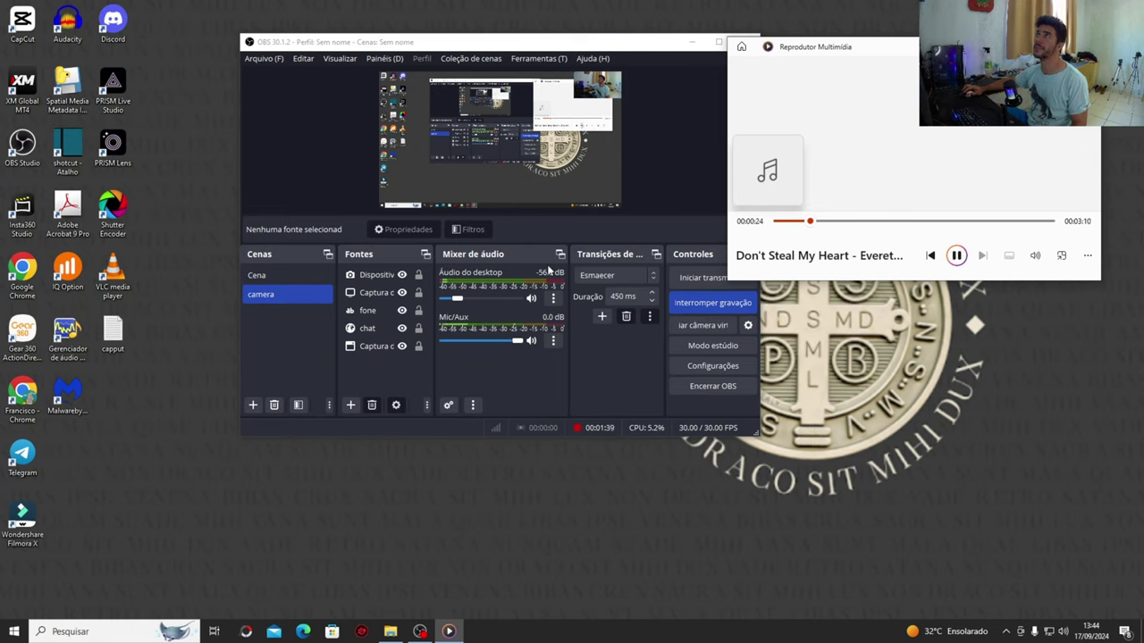
drag(456, 302, 489, 301)
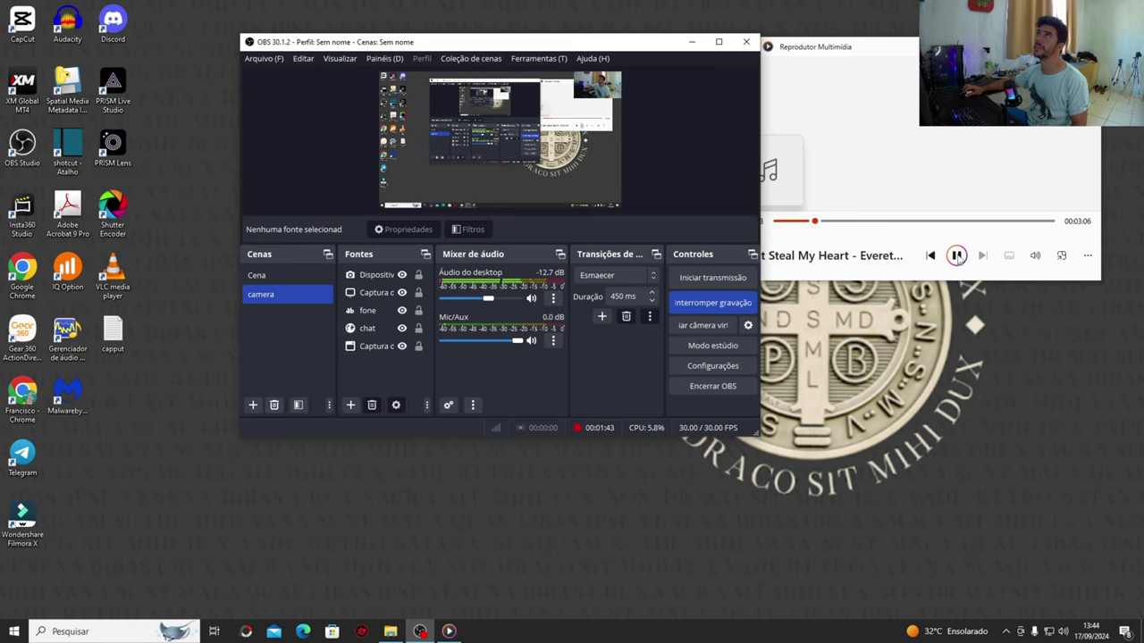
- Pause and resume the track to test the sound, leave it paused and move the player window clear of OBS
click(956, 256)
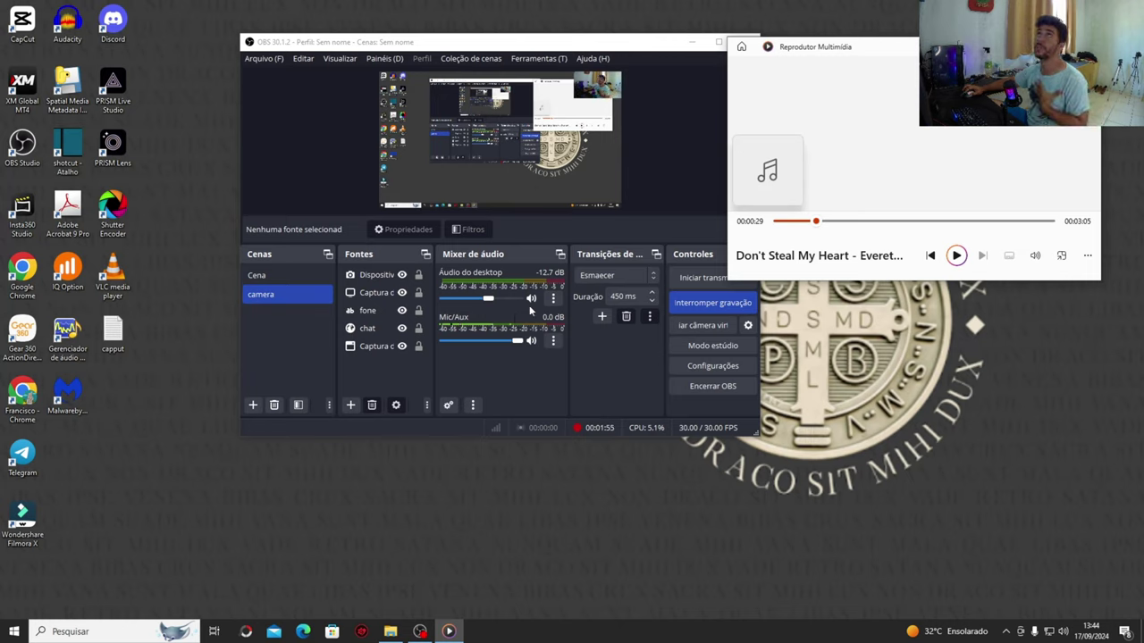
click(957, 256)
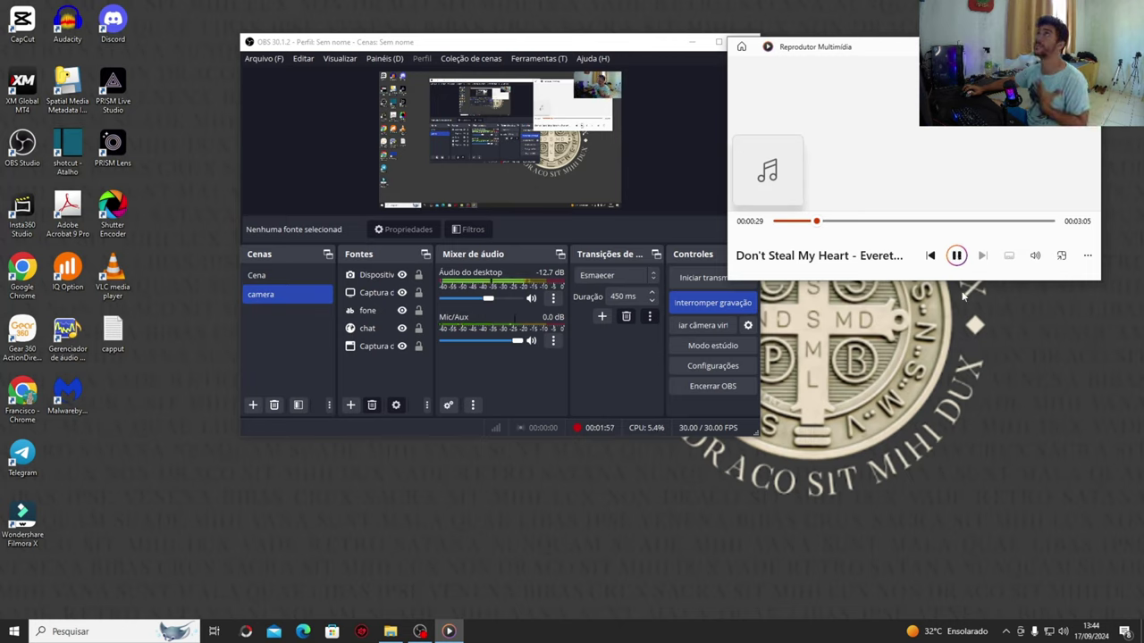
click(956, 256)
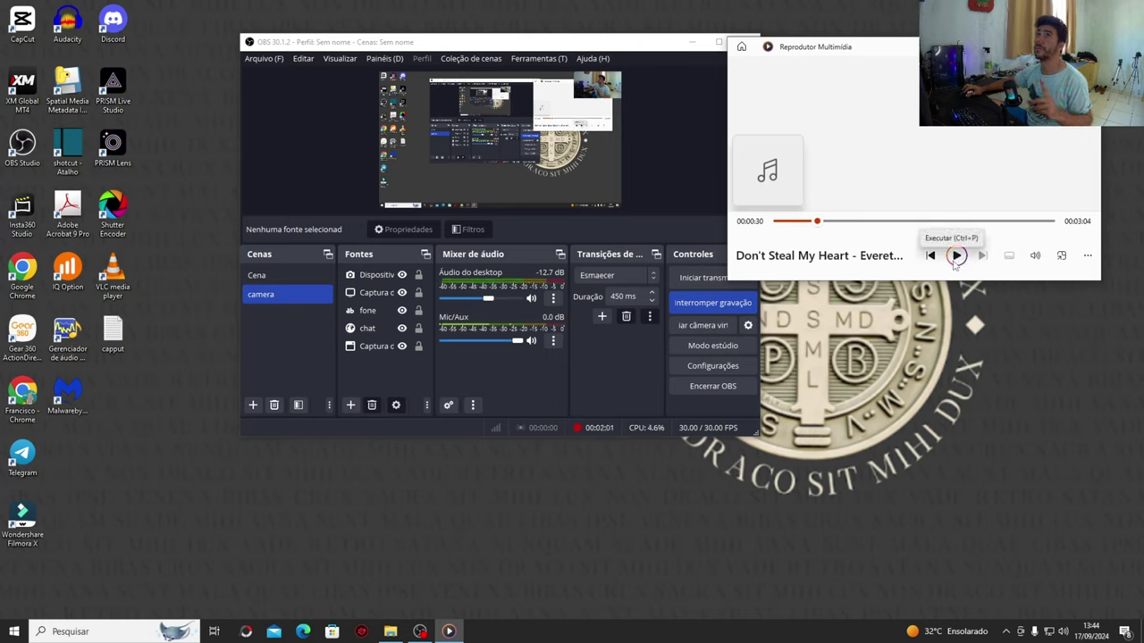
drag(893, 46, 923, 233)
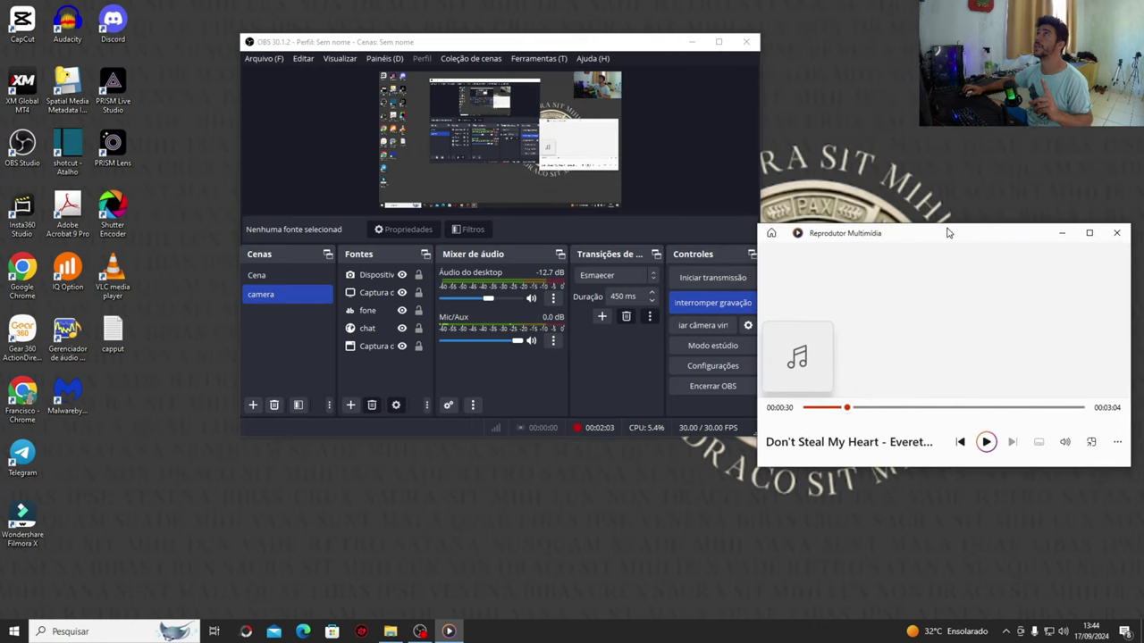
- Search Windows for audio and open Configurações de som
click(13, 631)
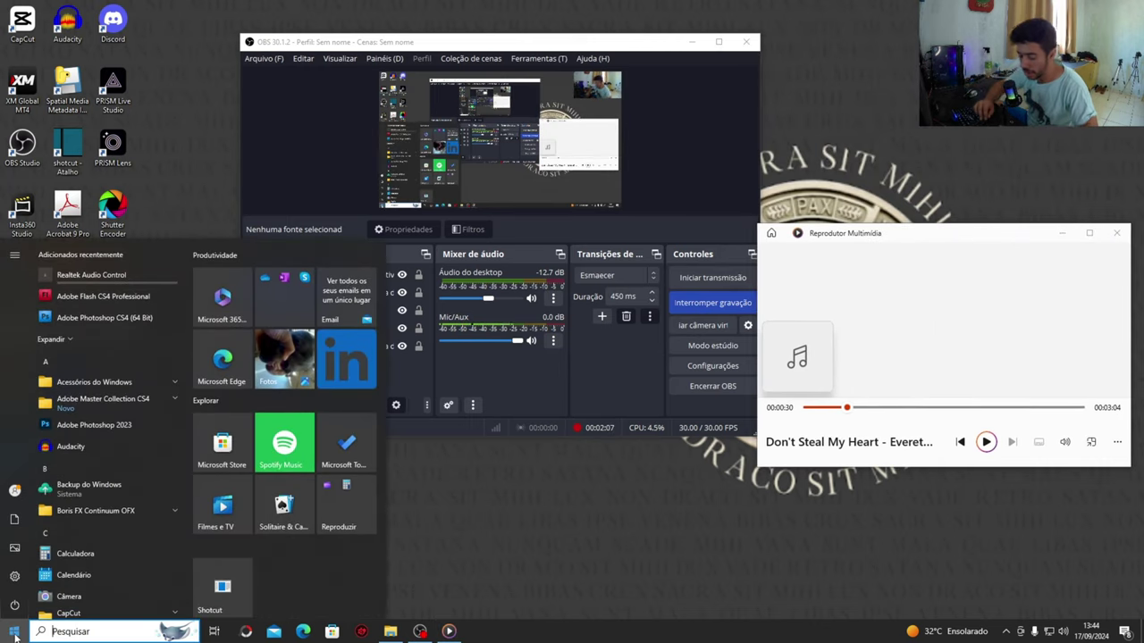
text(audio)
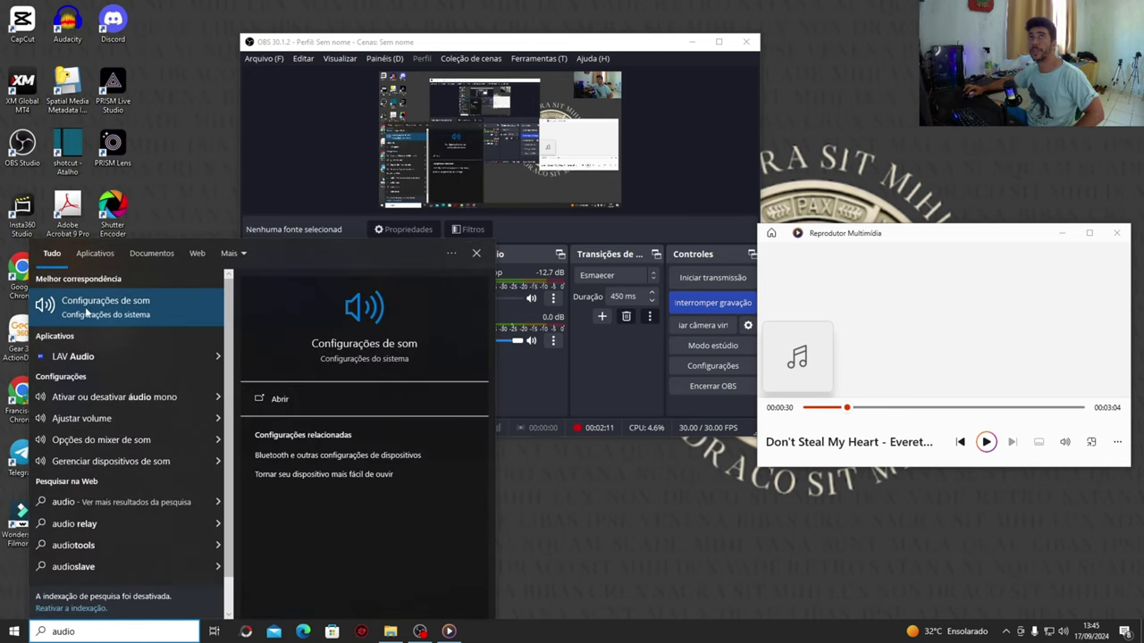
click(123, 303)
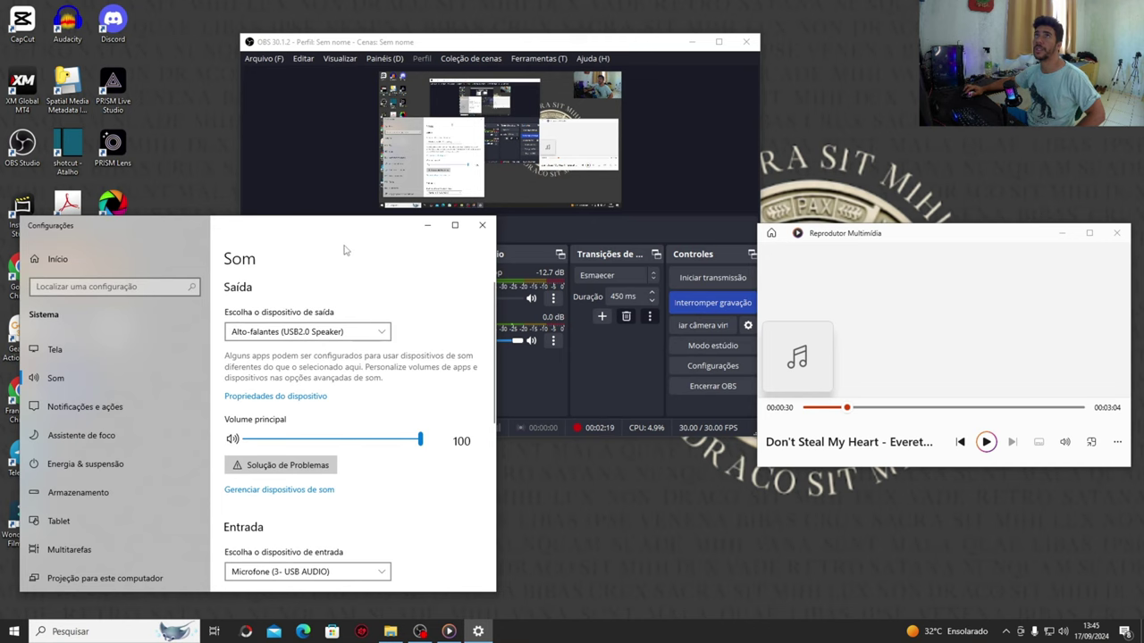
- Review the output and input device settings on the Som page and reposition the window so the OBS preview stays visible
drag(341, 234, 520, 199)
scroll(590, 465, down, 1)
scroll(590, 465, down, 2)
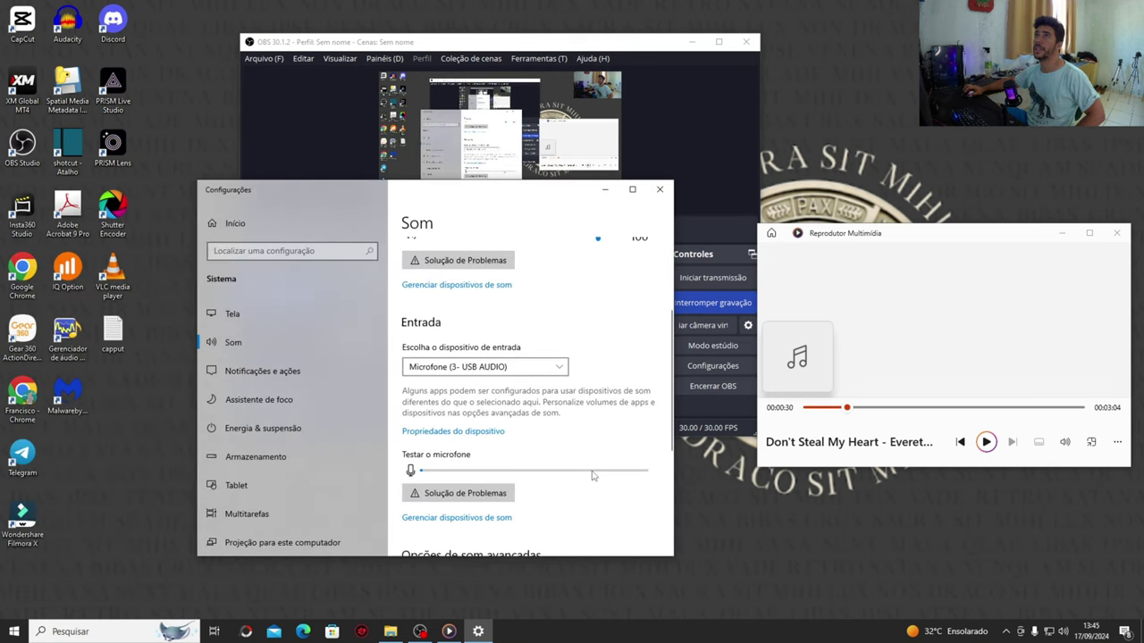
scroll(593, 474, up, 3)
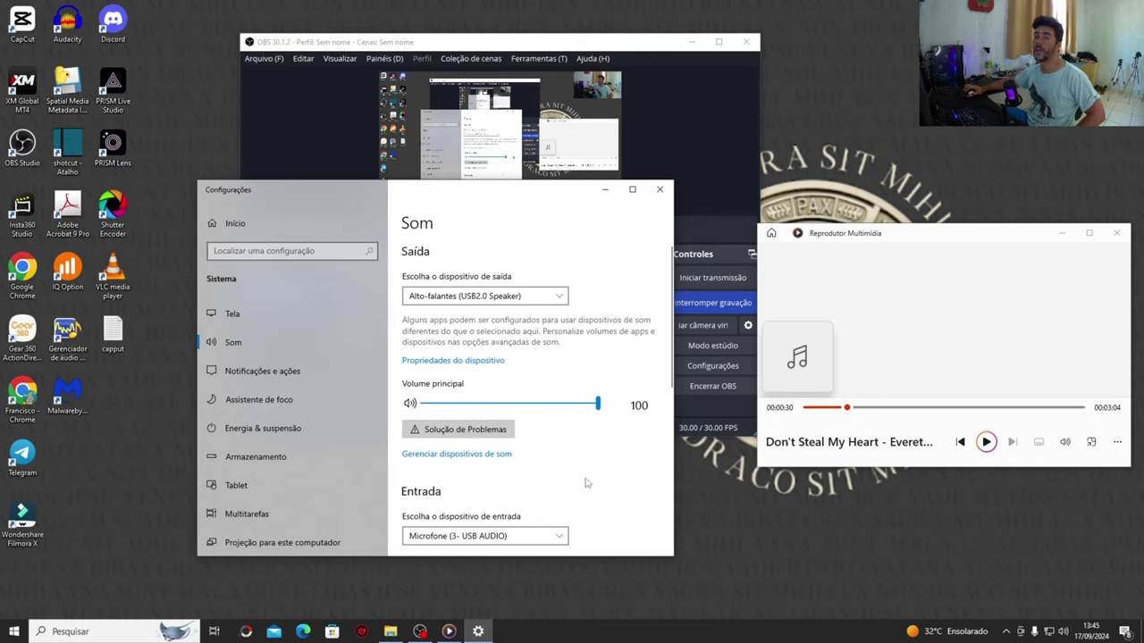
drag(517, 195, 322, 261)
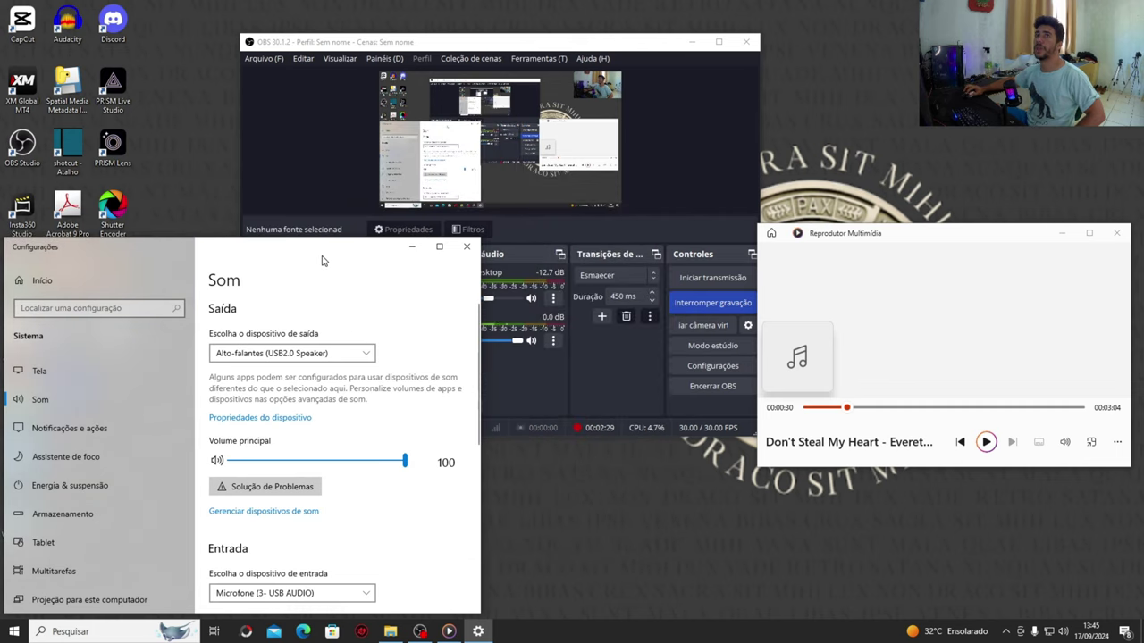
- Play and pause the track to test the main volume meter, and move the OBS window so its full audio mixer is visible
click(985, 442)
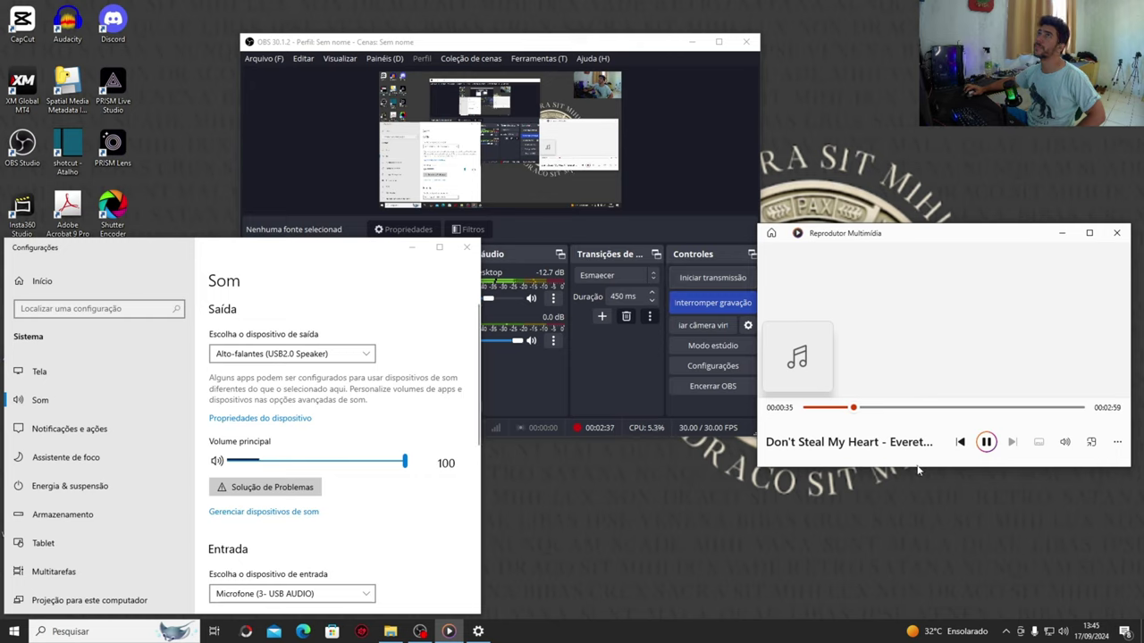
click(986, 442)
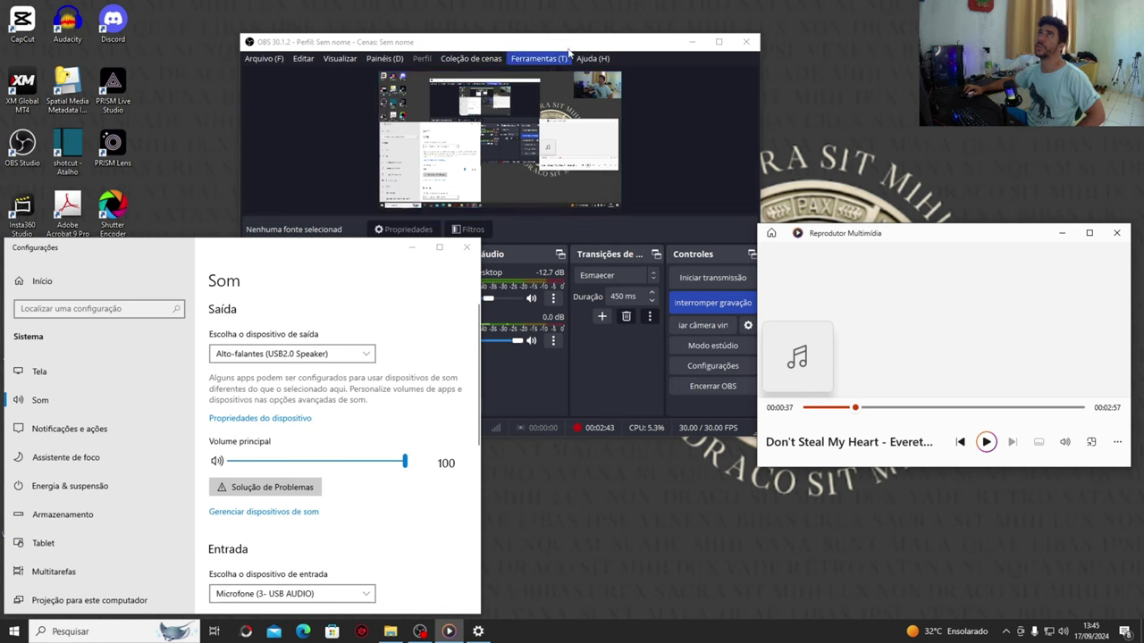
drag(565, 45, 728, 22)
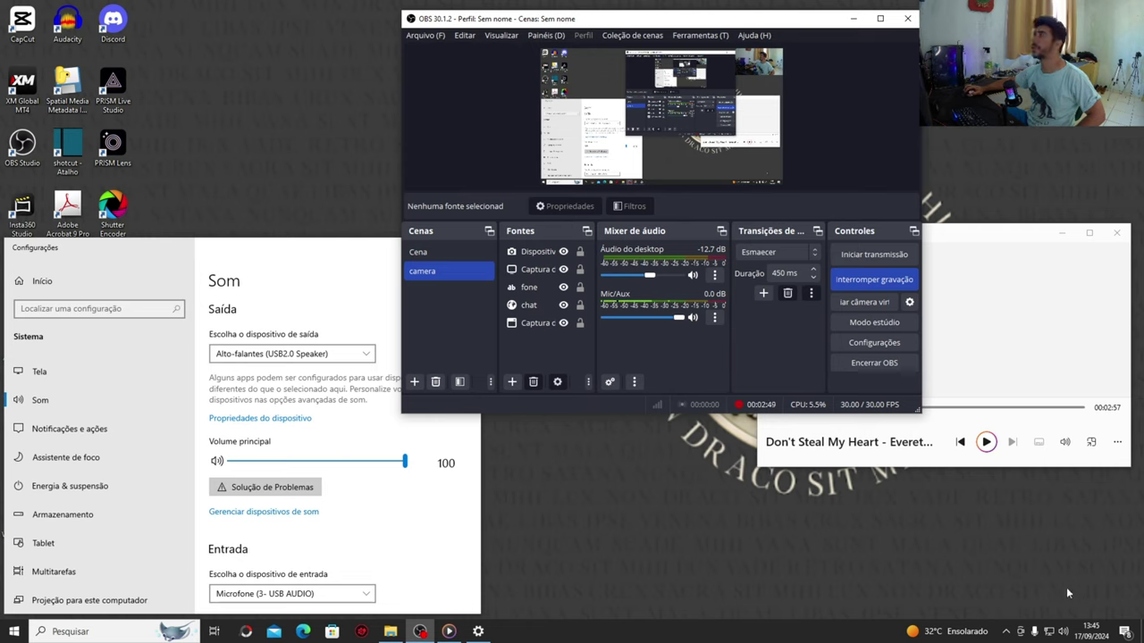
- Open the Windows volume mixer, move the player window above it, and briefly play the track to check the application levels
right_click(1065, 632)
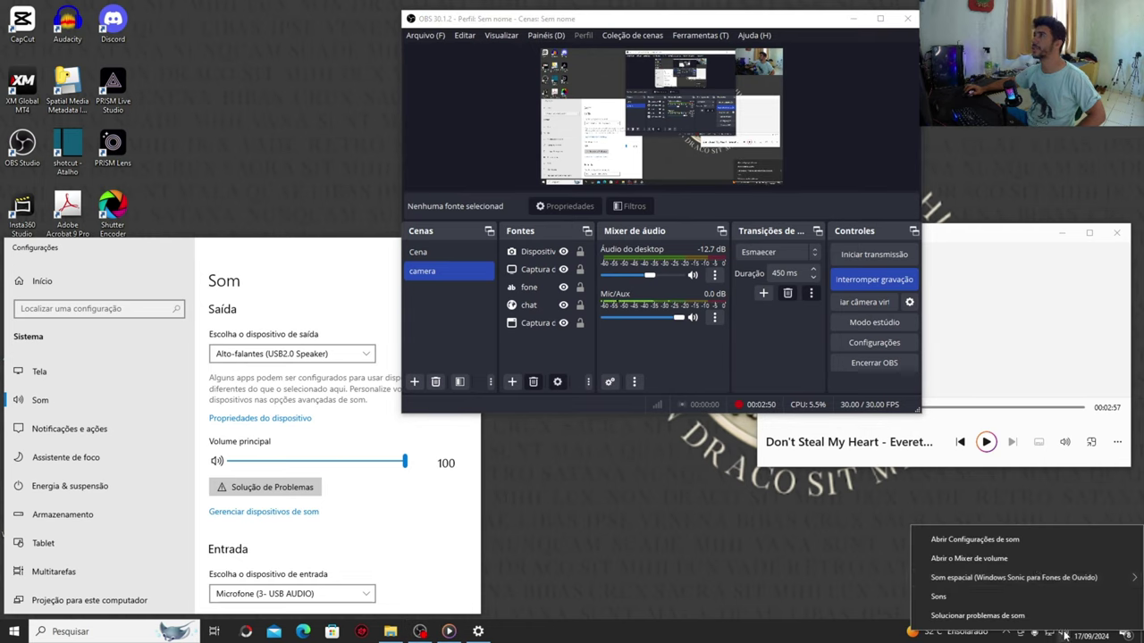
click(1026, 559)
drag(1012, 235, 1018, 94)
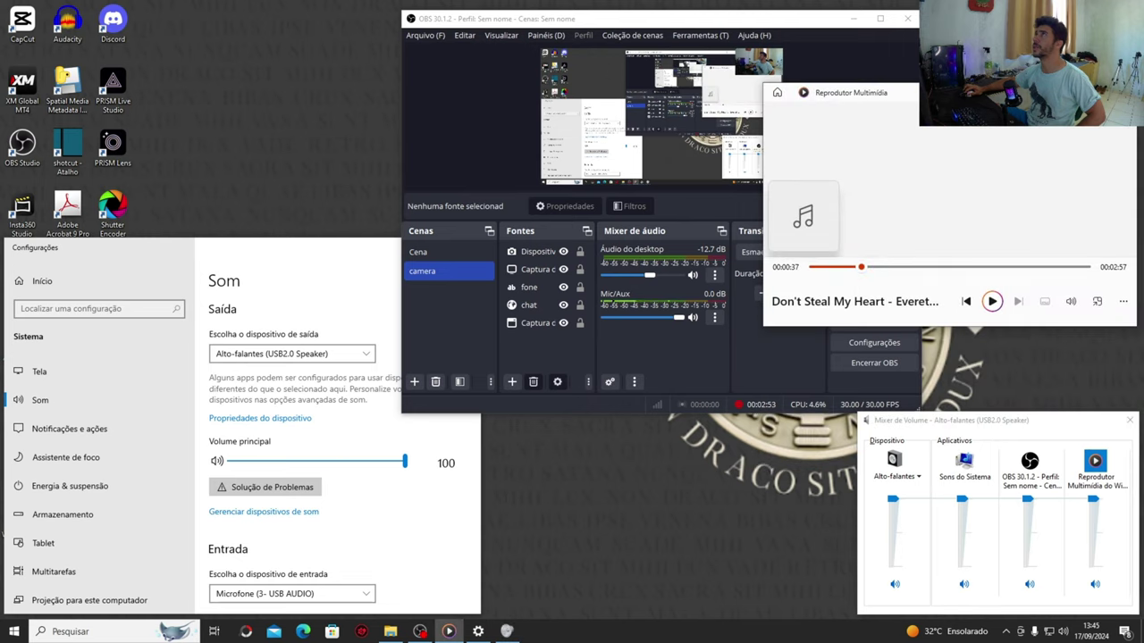
click(992, 302)
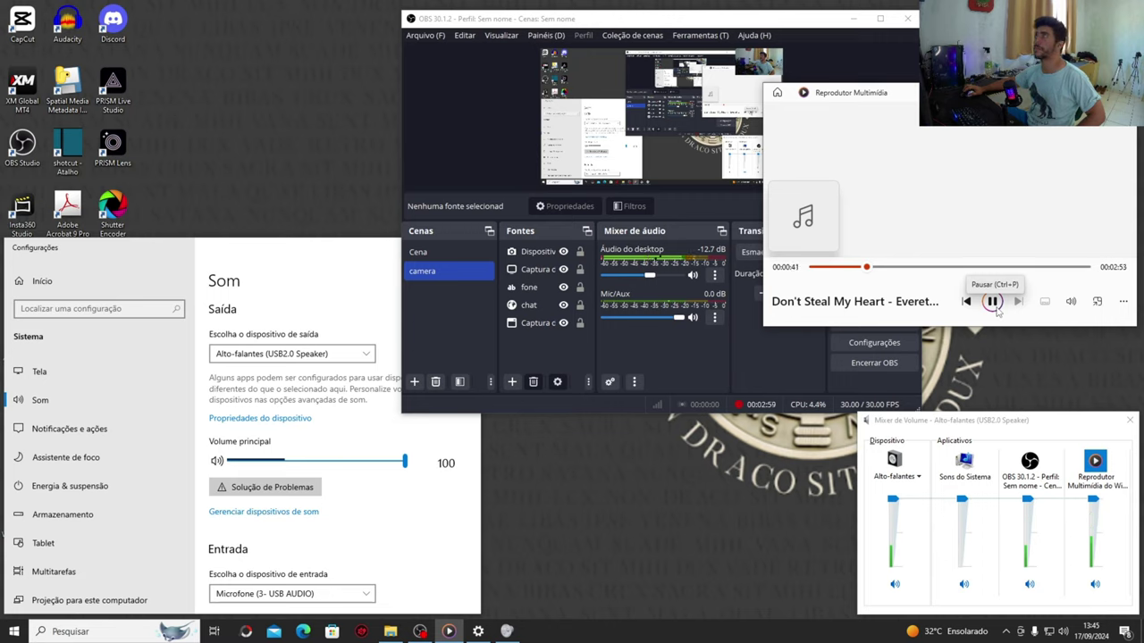
click(993, 302)
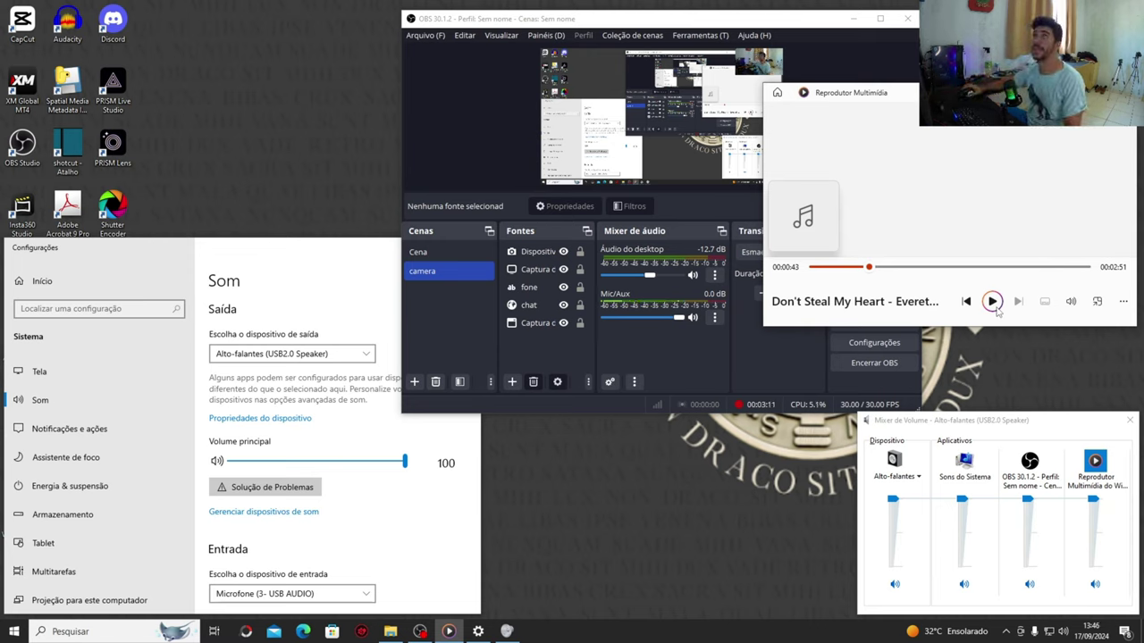
- Set the output device on the Som page to Alto-falantes (Realtek High Definition Audio)
click(311, 273)
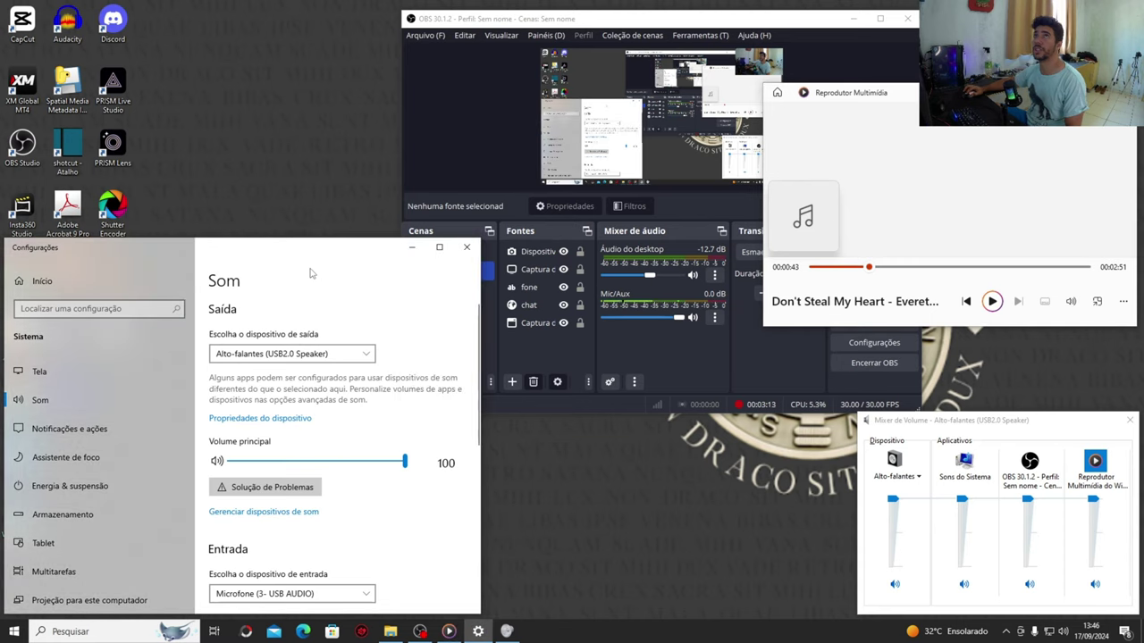
click(373, 356)
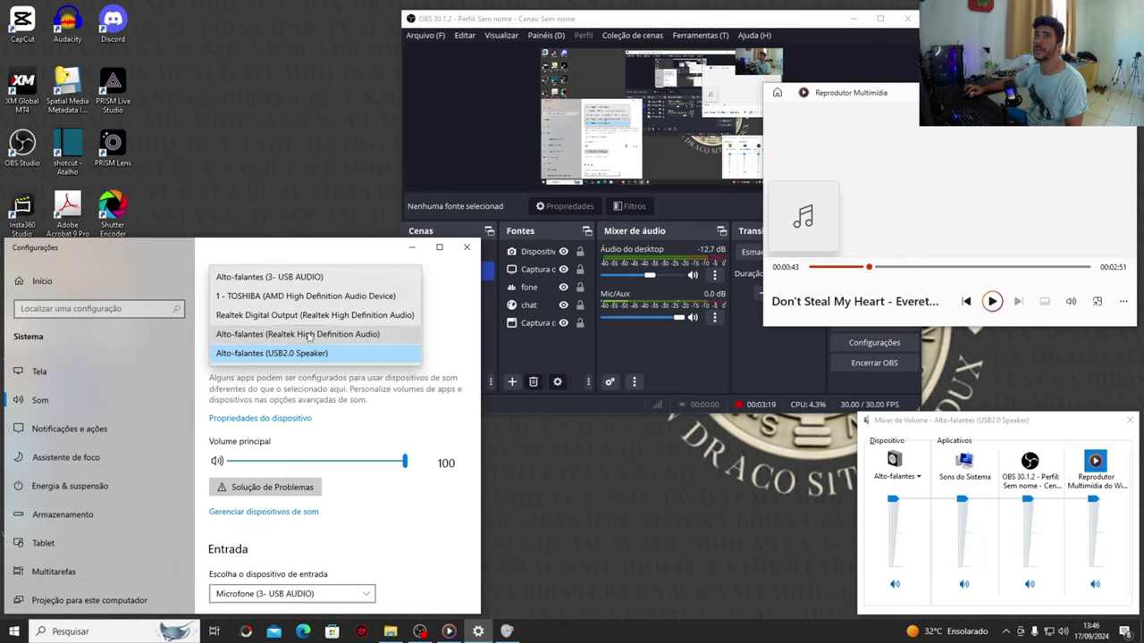
click(308, 334)
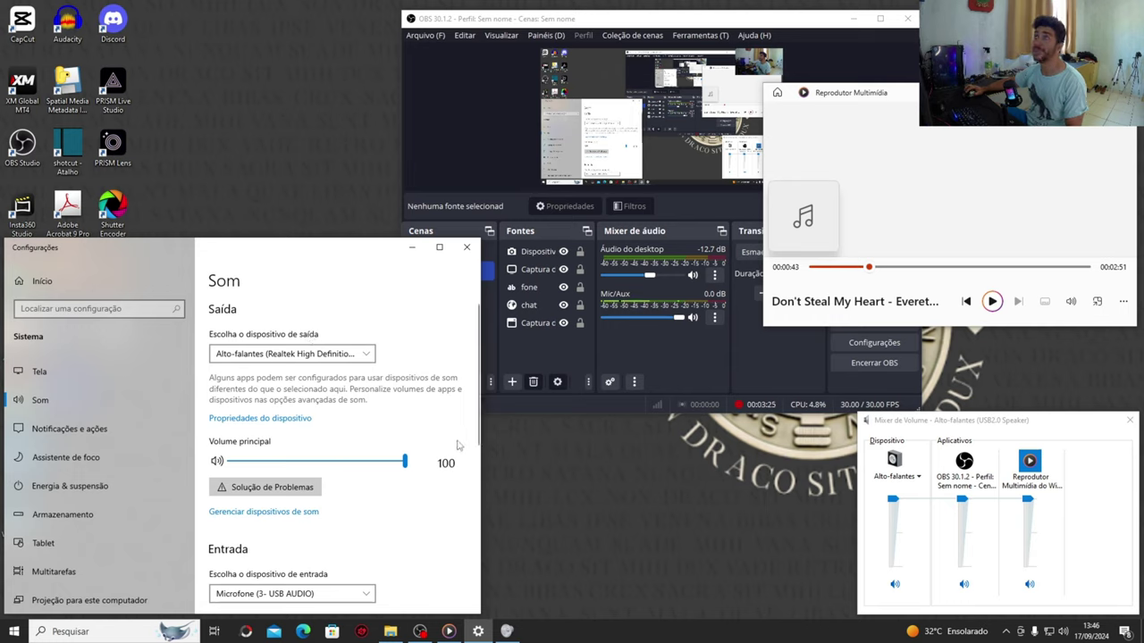
- Set the Áudio do desktop level to -6.3 dB and briefly play the track to test the Realtek output
click(658, 275)
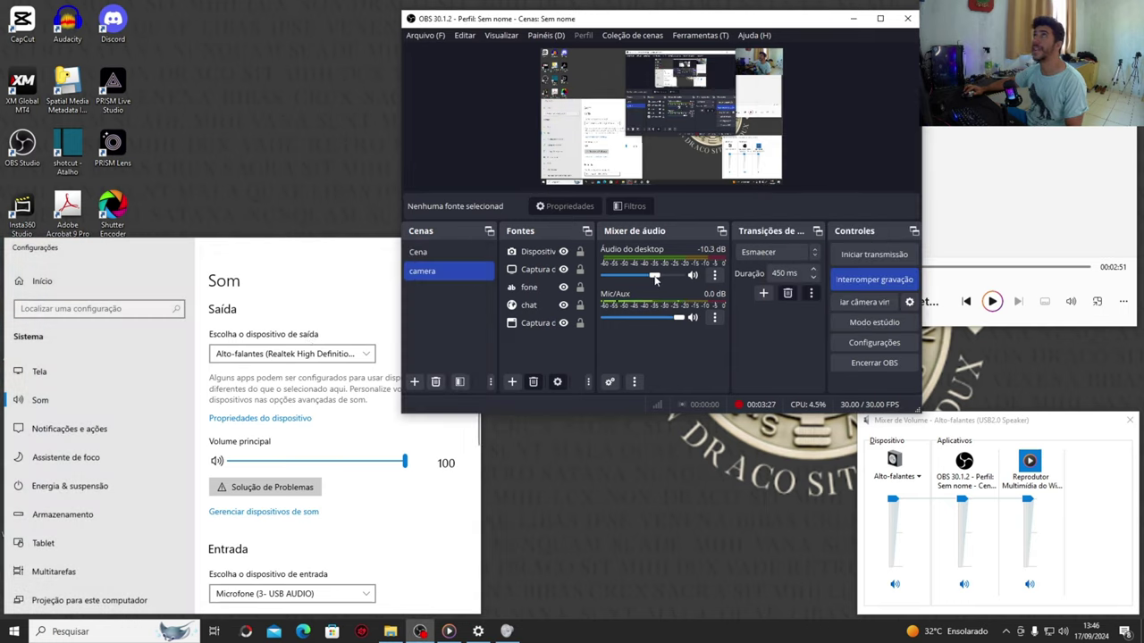
click(1007, 283)
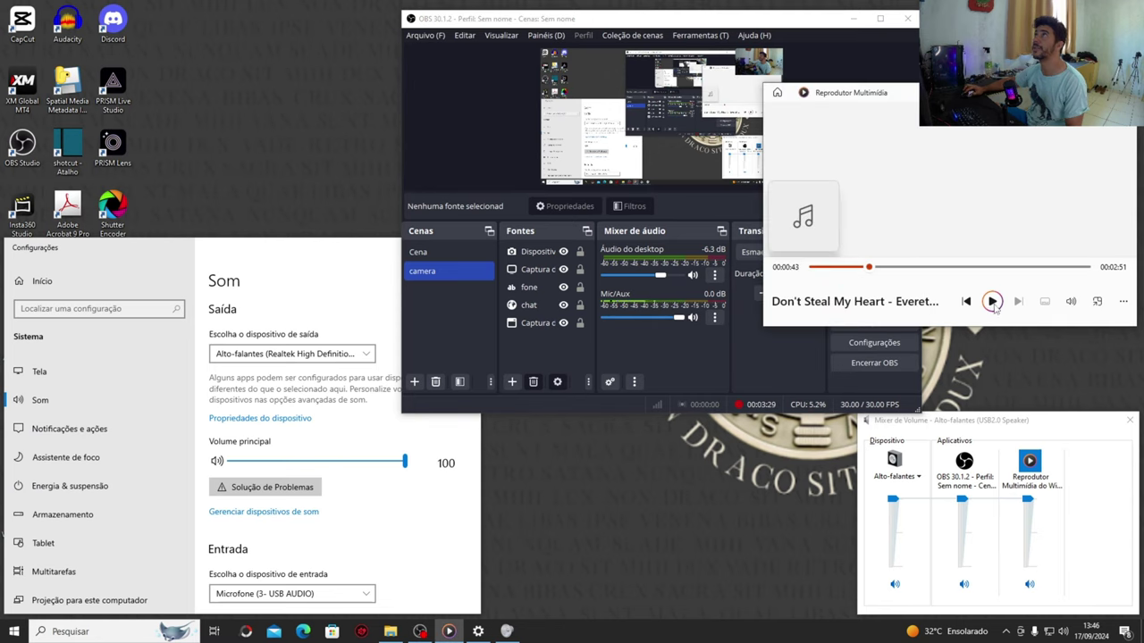
click(992, 301)
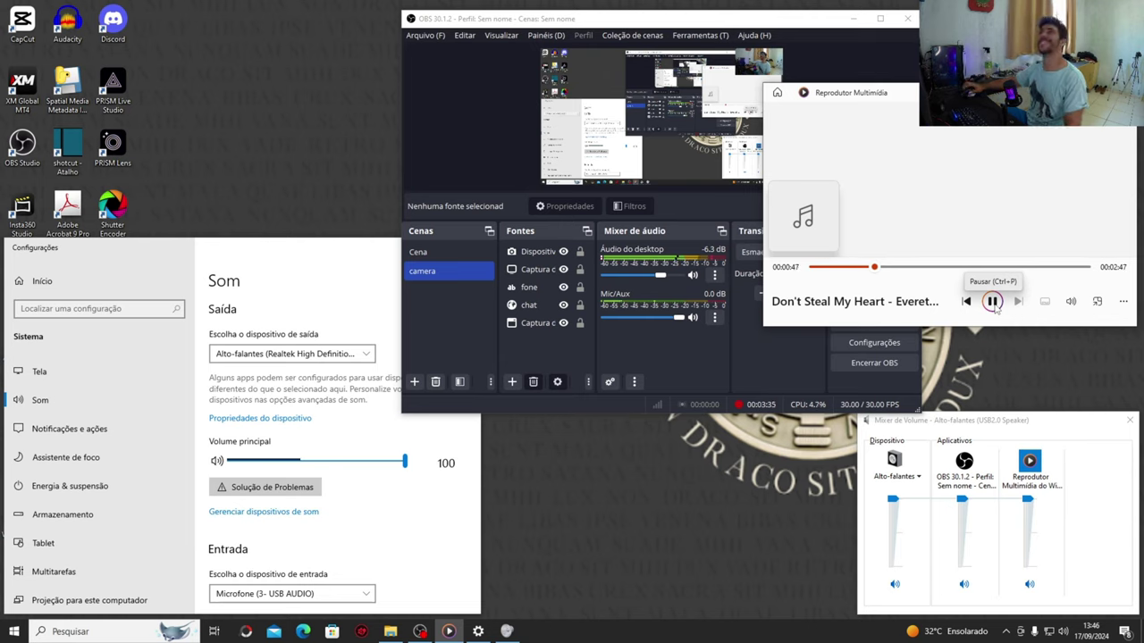
click(994, 302)
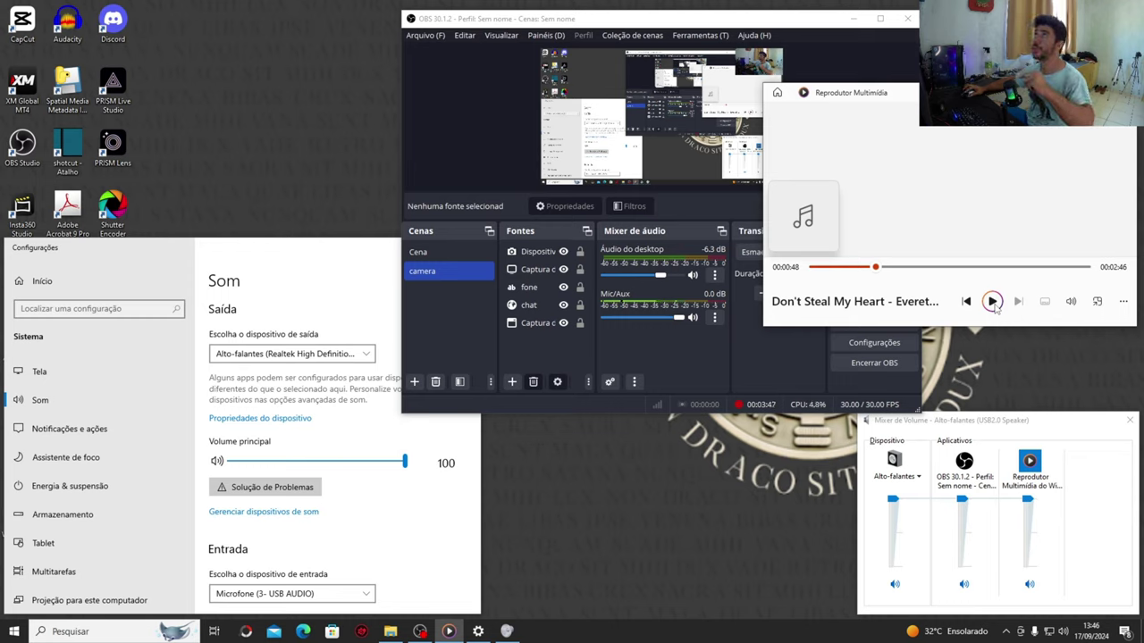
- Resume the track and lower the Áudio do desktop level in OBS to -inf dB
click(992, 302)
click(660, 276)
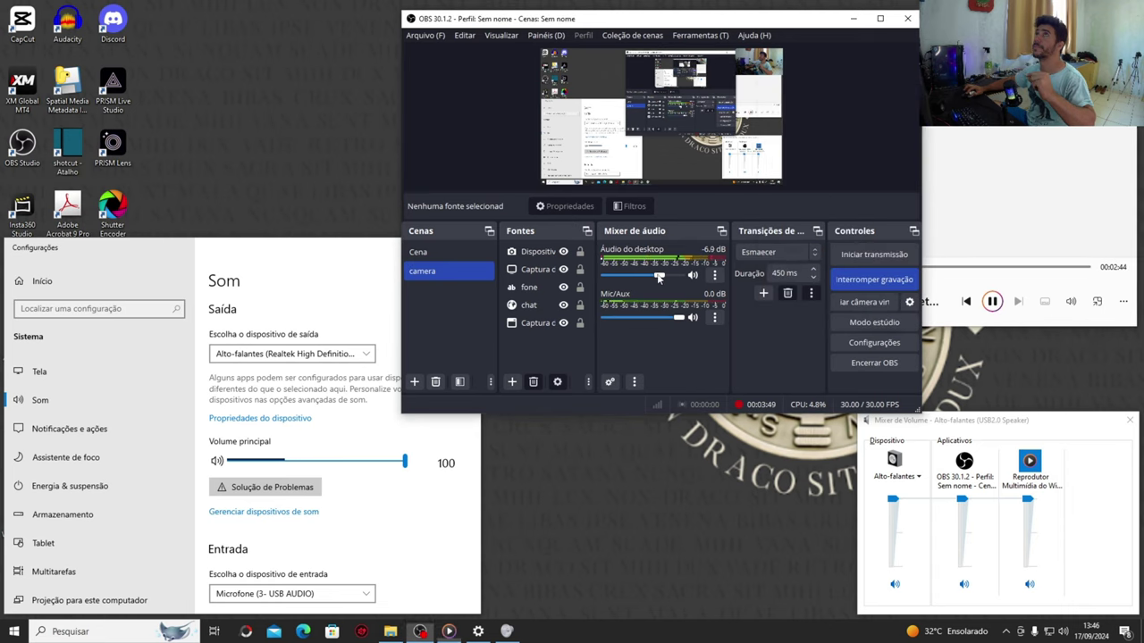
drag(660, 276, 590, 269)
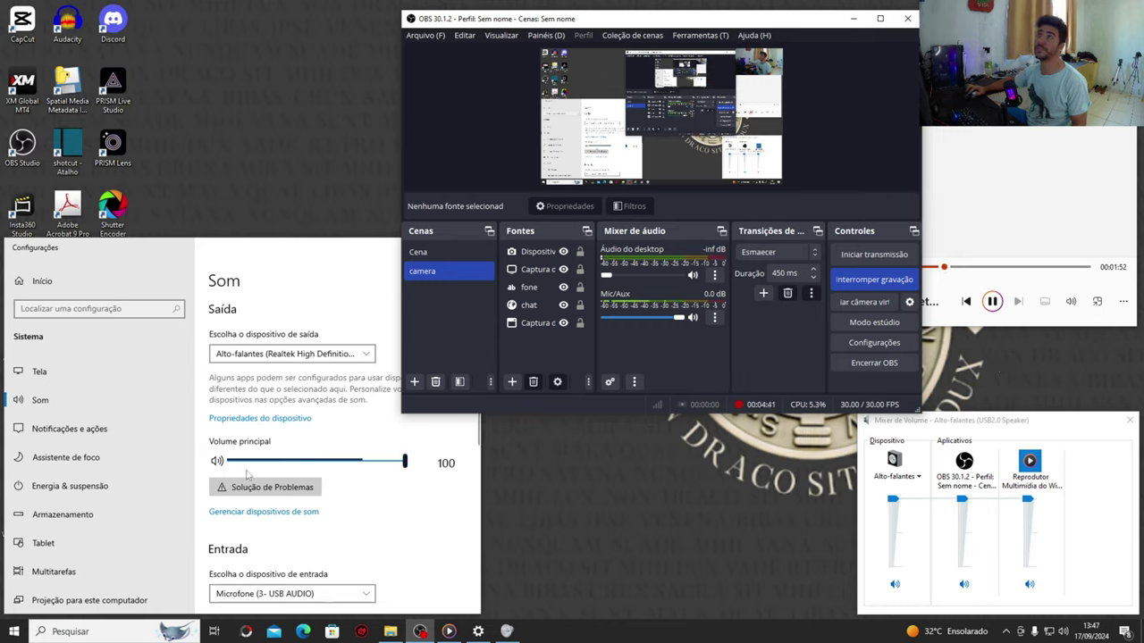
- Check the main volume and microphone test meters on the Som page against the Mic/Aux meter in OBS
click(217, 461)
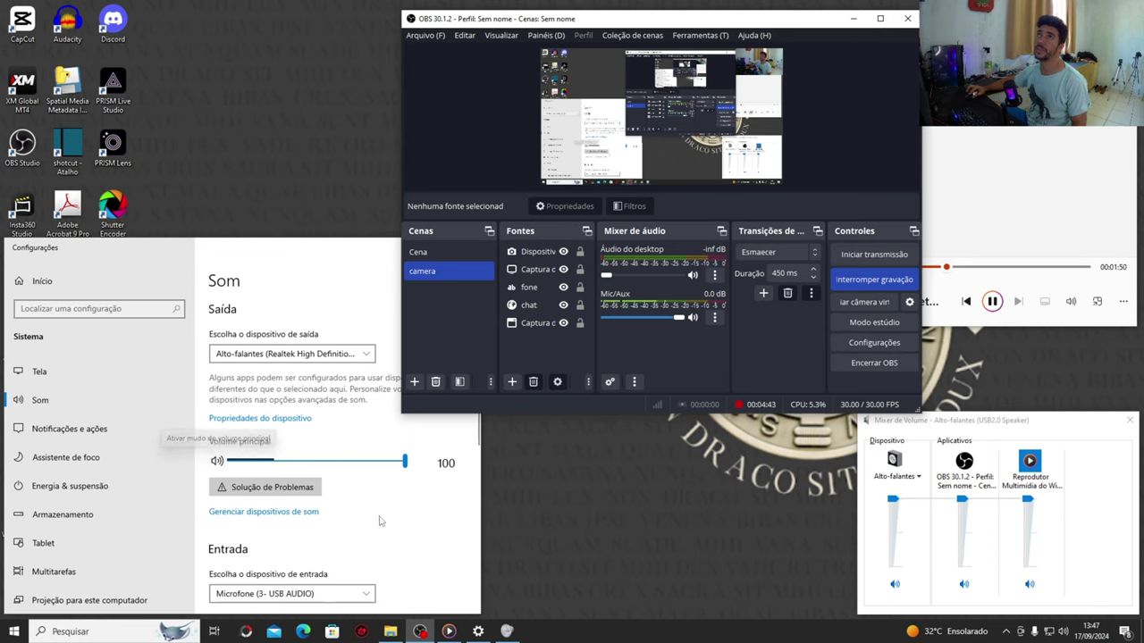
scroll(376, 518, down, 5)
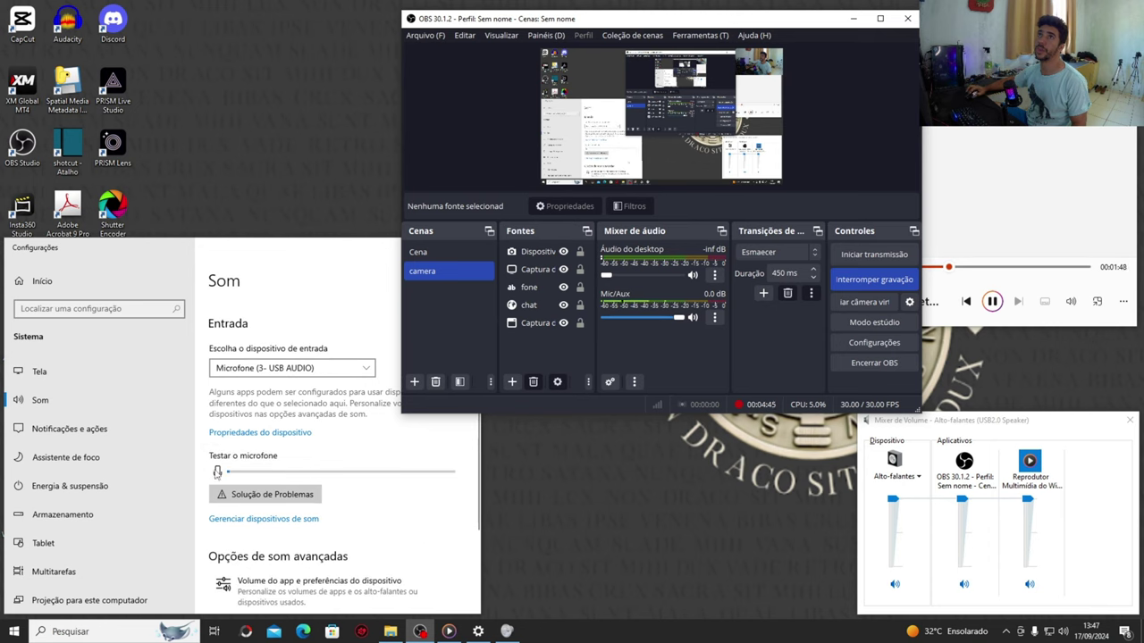
click(219, 476)
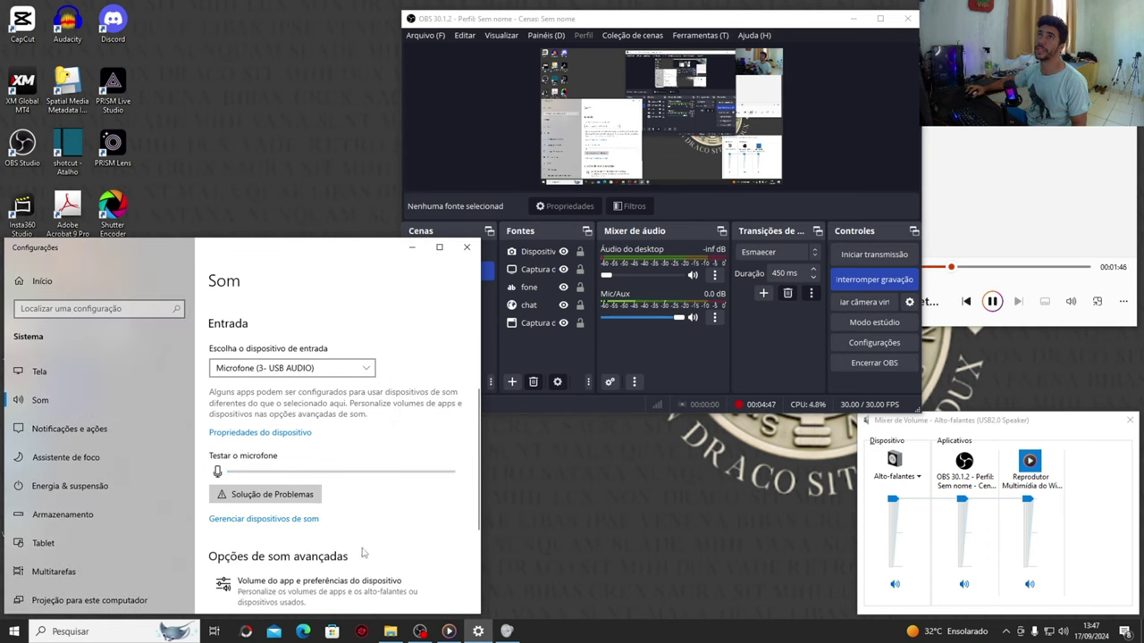
click(693, 326)
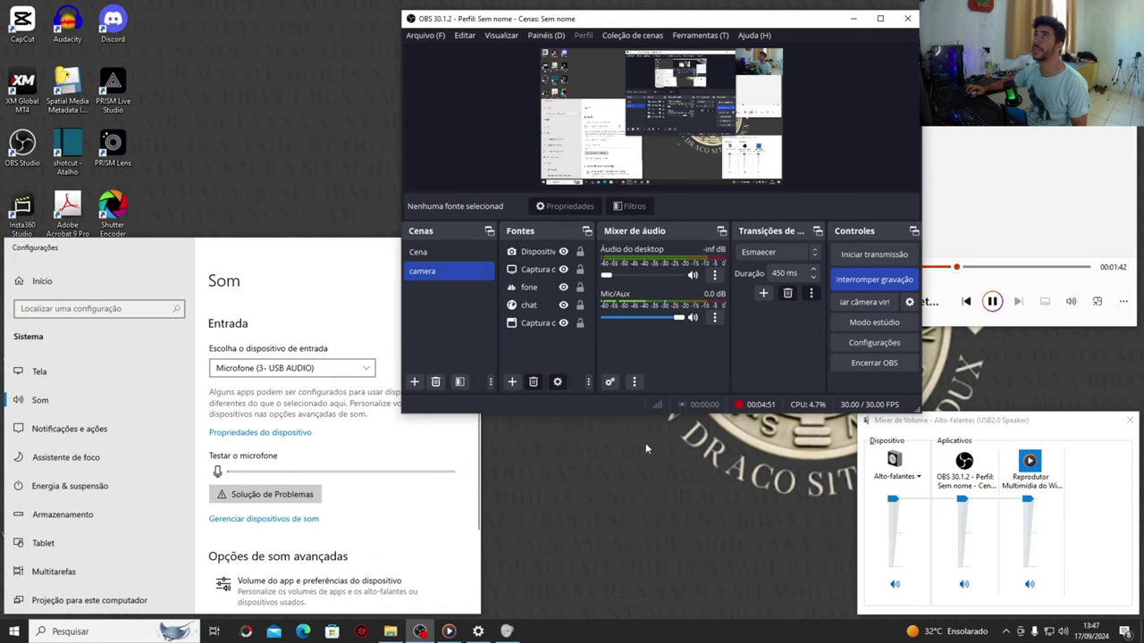
- Review the available input devices on the Som page, close the list and return to the output settings
click(296, 304)
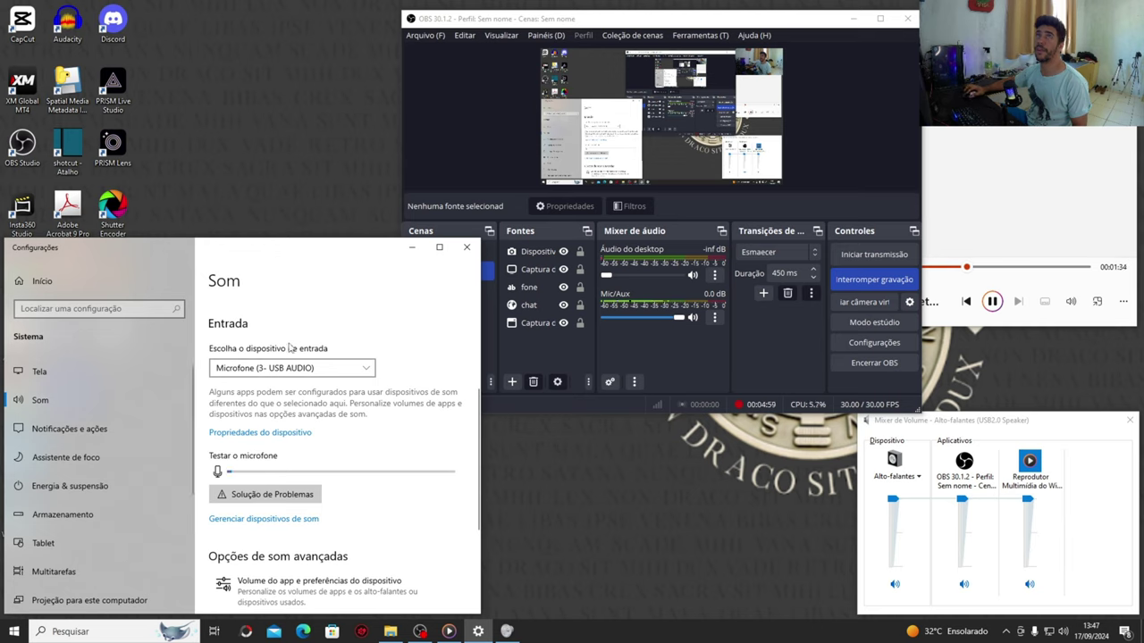
click(370, 369)
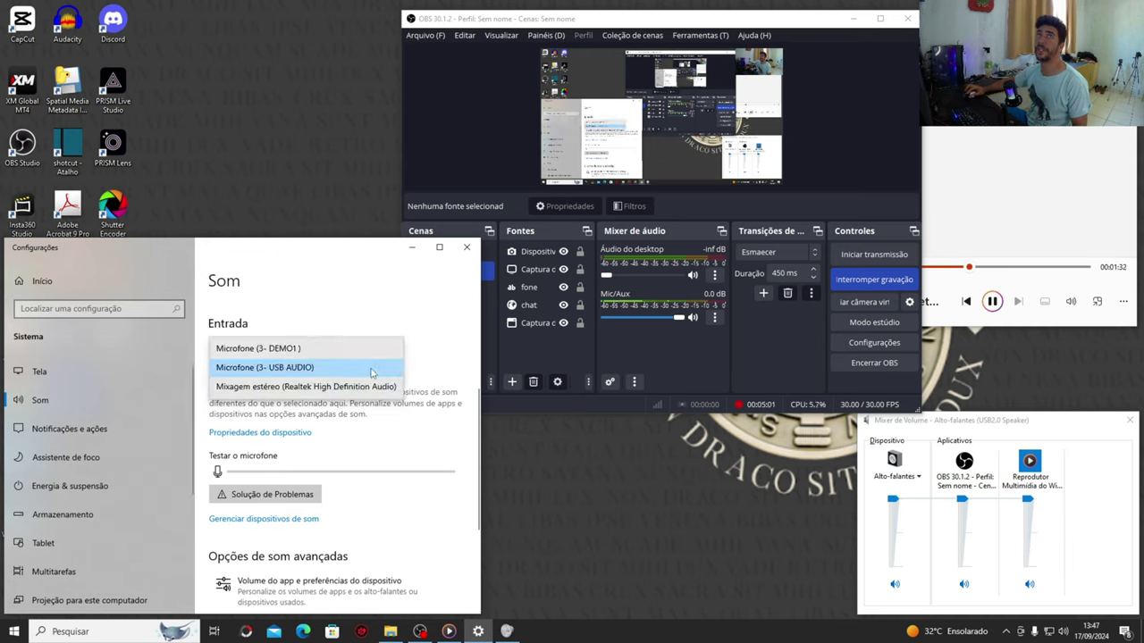
click(457, 366)
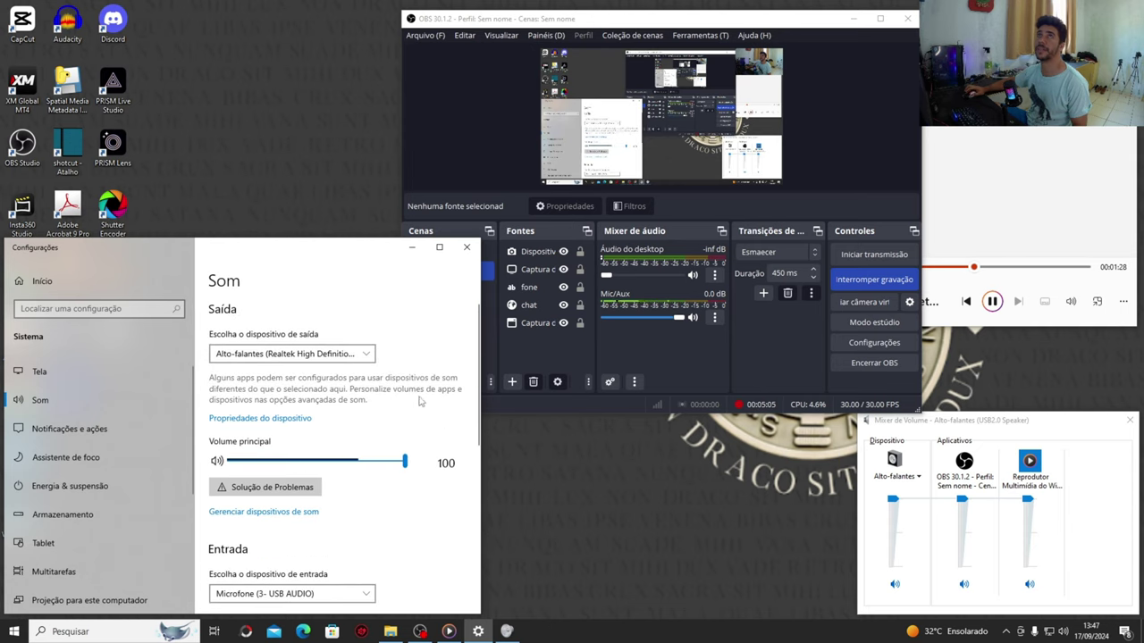